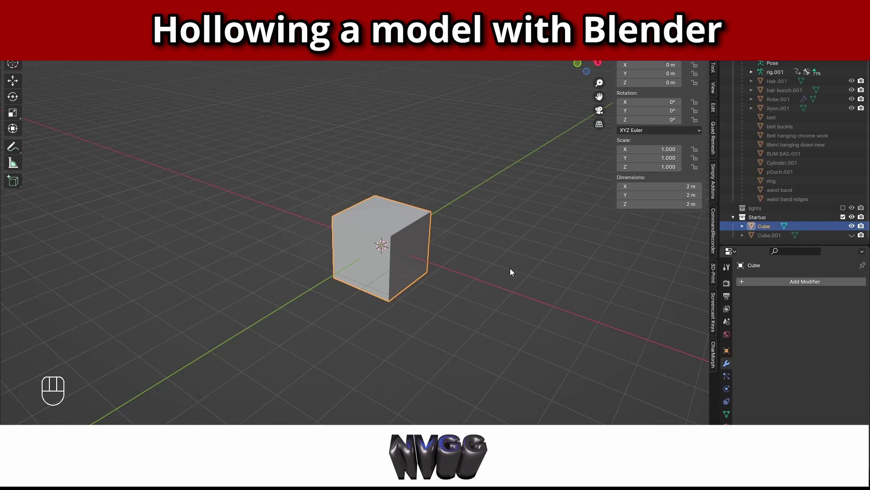
Add a Solidify modifier to the cube.
mouse_move(510, 267)
middle_mouse_down()
mouse_move(498, 293)
mouse_move(503, 266)
middle_mouse_up()
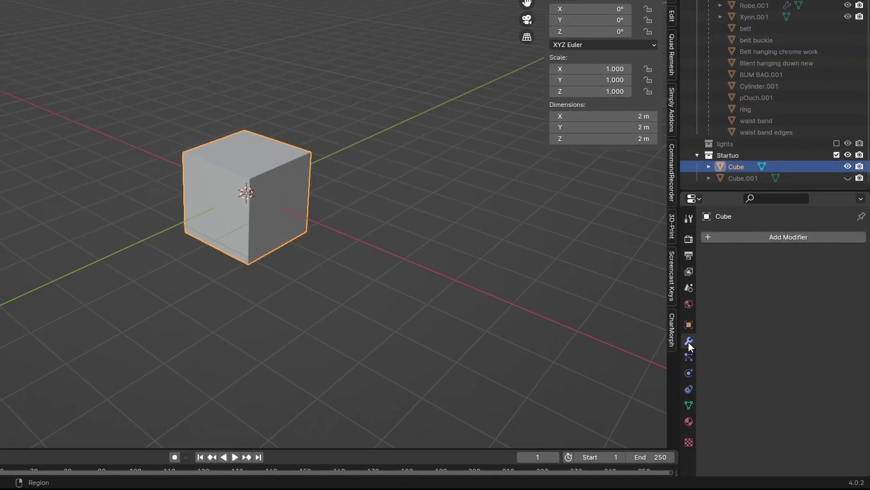
left_click(765, 237)
mouse_move(765, 237)
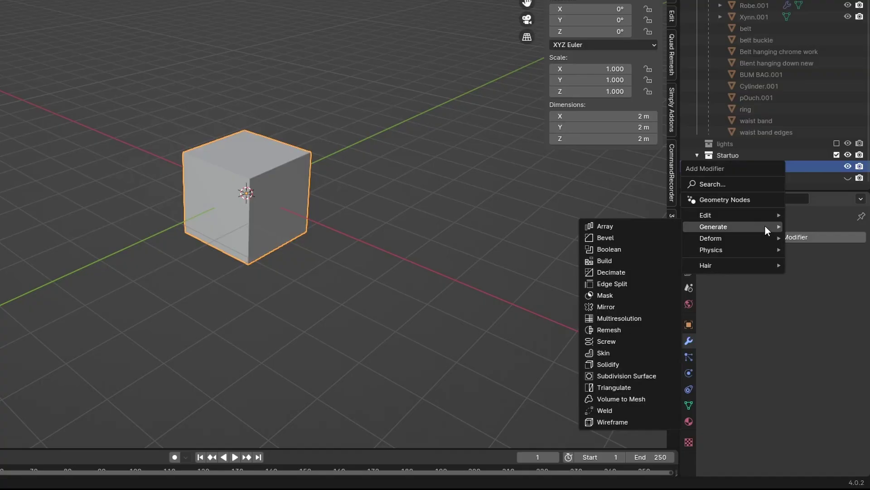
left_click(608, 364)
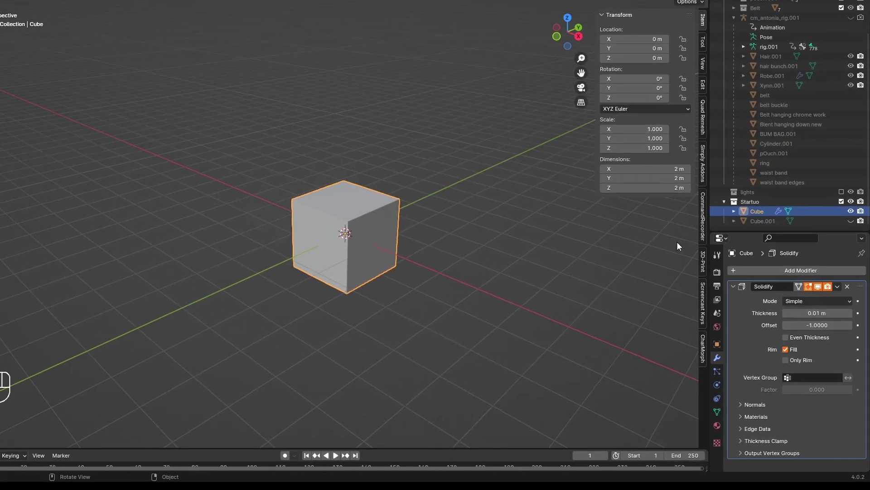
Turn on X-ray display and set the cube's Solidify thickness to about 0.47 m.
left_click(666, 18)
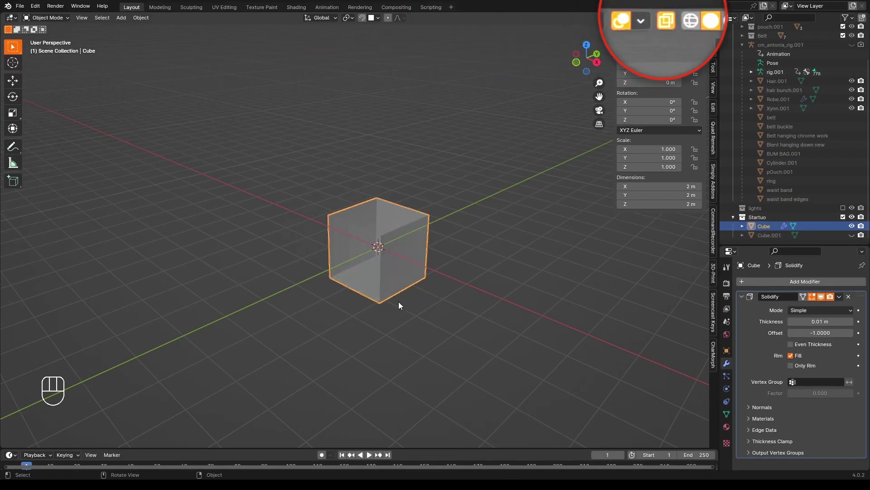
middle_click_drag(398, 301, 455, 295)
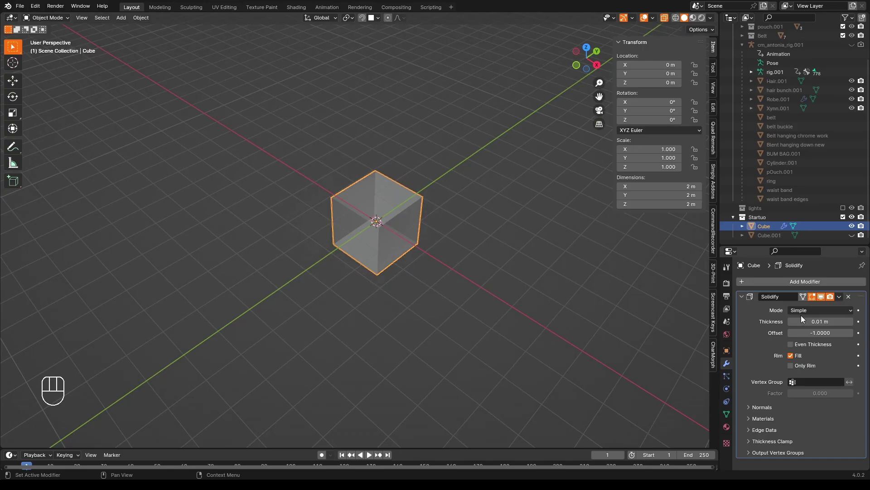
left_click_drag(801, 321, 639, 323)
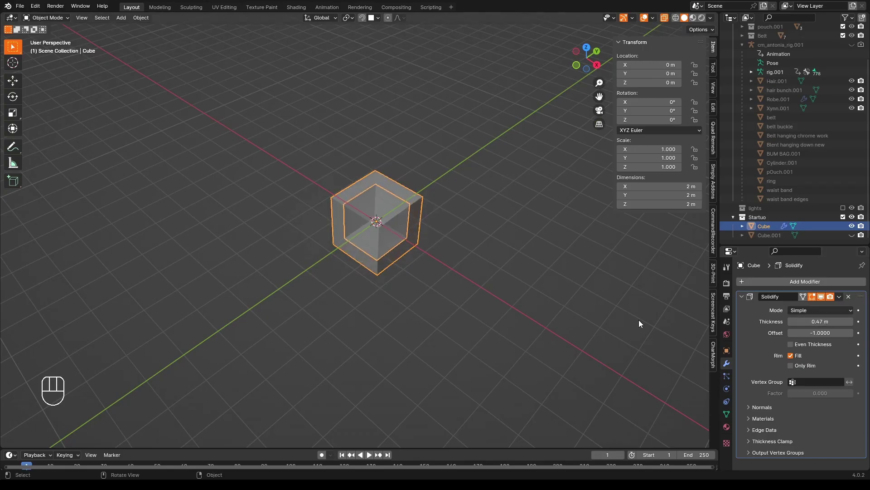
mouse_move(539, 306)
middle_mouse_down()
mouse_move(531, 304)
mouse_move(535, 285)
mouse_move(533, 292)
middle_mouse_up()
Show Cube.001 in X-ray display in place of the cube and add a Solidify modifier to it.
left_click(748, 234)
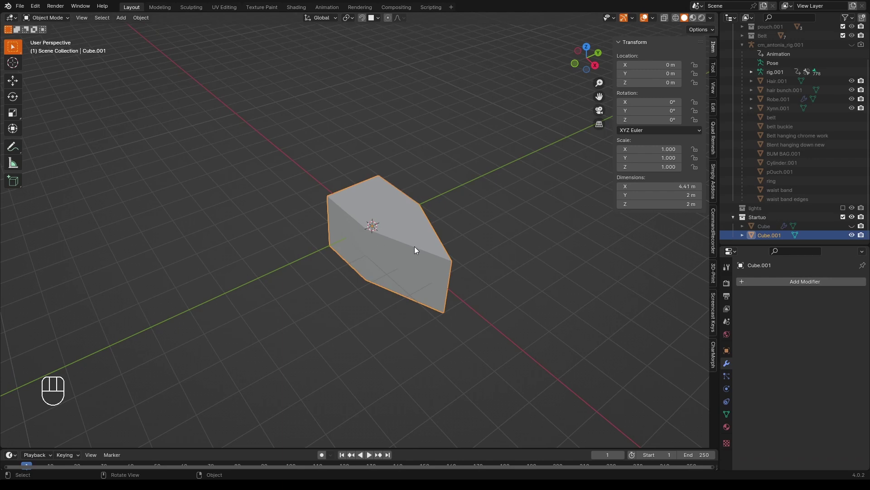
left_click(664, 17)
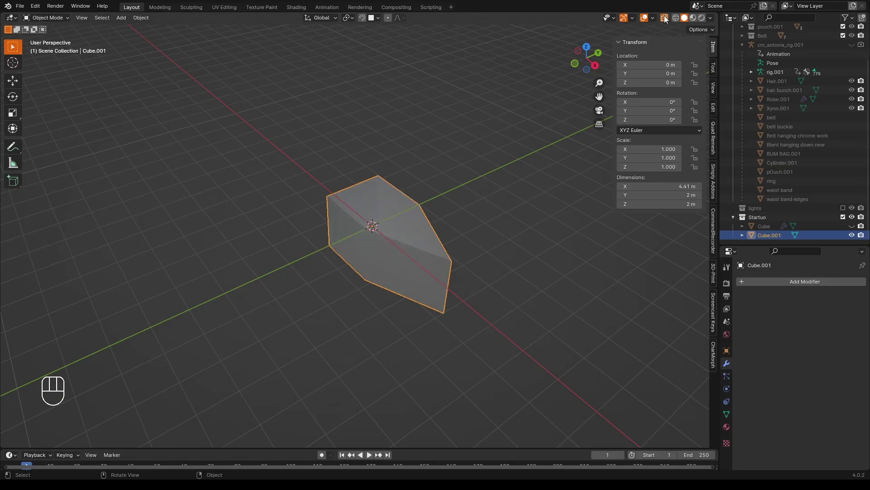
left_click(788, 279)
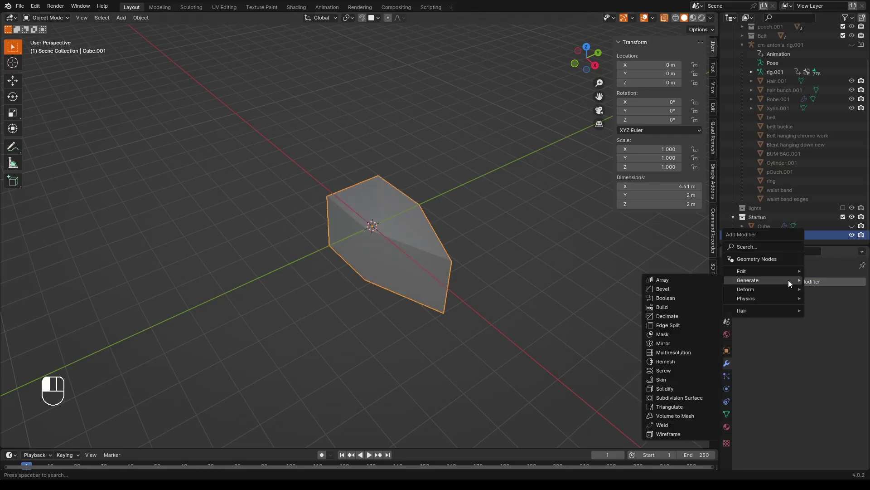
left_click(687, 388)
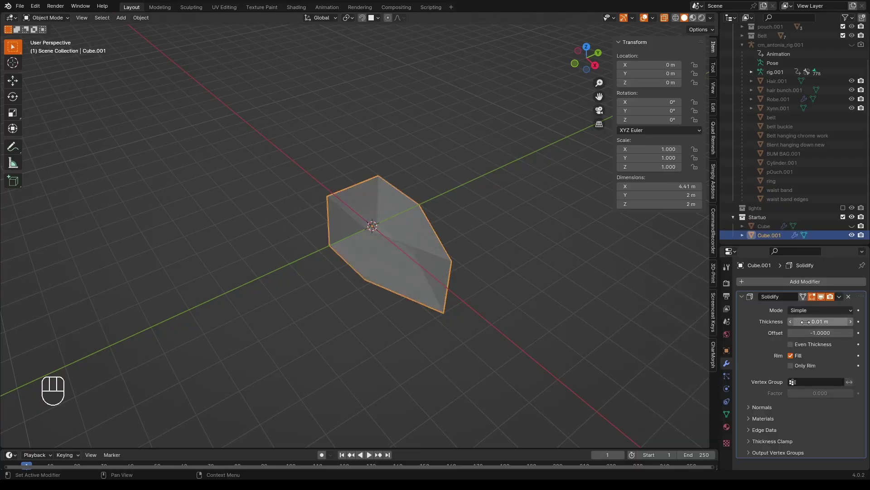
Set Cube.001's Solidify thickness to about 0.62 m and enable Even Thickness.
left_click_drag(805, 321, 832, 321)
middle_click_drag(327, 145, 352, 125)
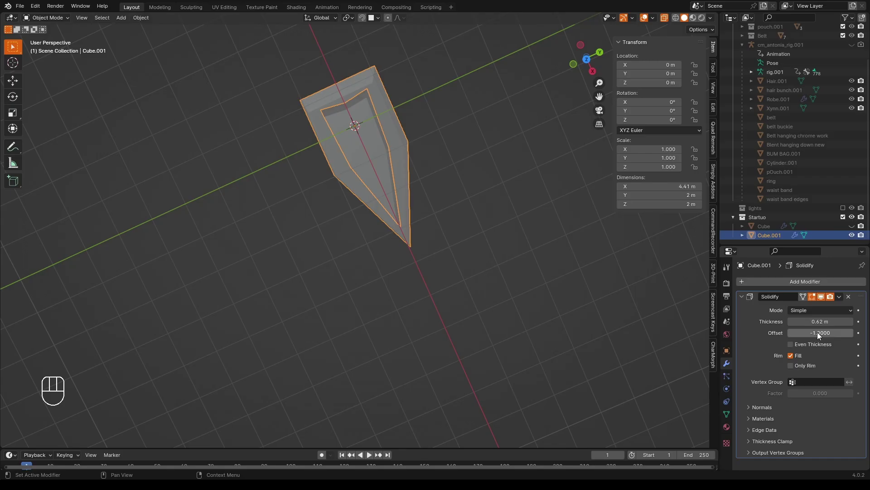
left_click(790, 345)
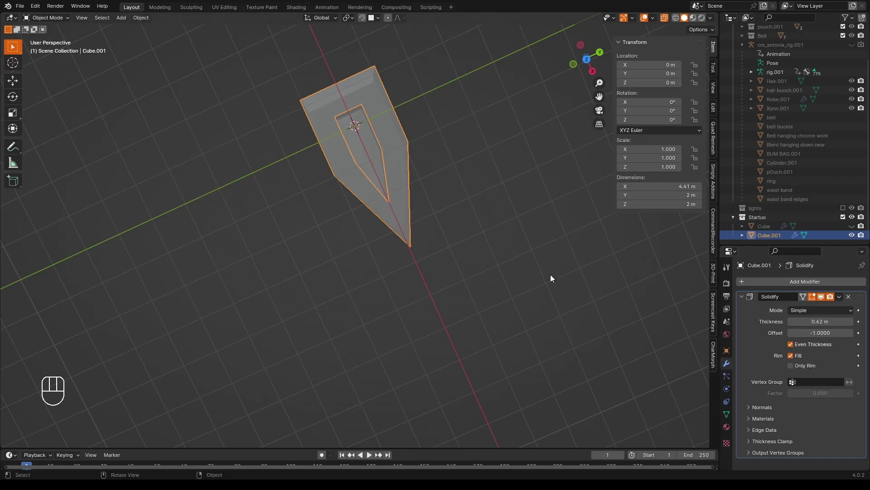
Reduce Cube.001's Solidify thickness to about 0.21 m and view the hollow walls from the top.
mouse_move(844, 321)
left_mouse_down()
mouse_move(825, 321)
mouse_move(836, 321)
left_mouse_up()
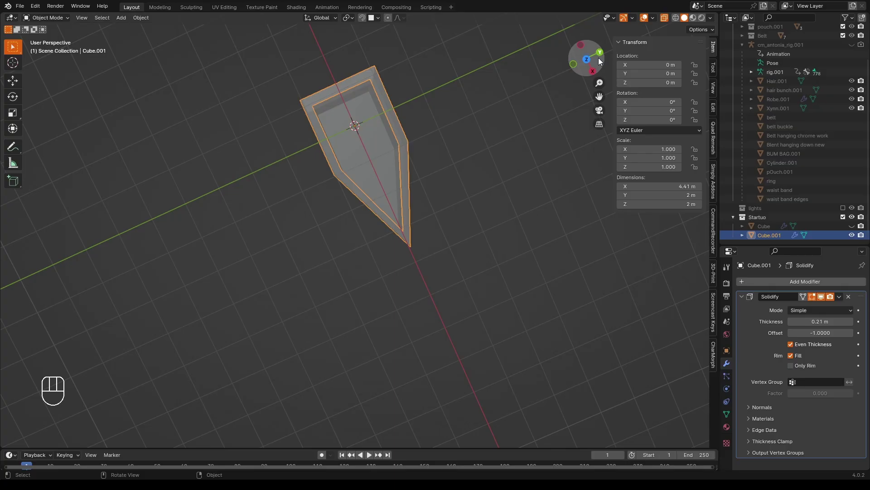
left_click(586, 58)
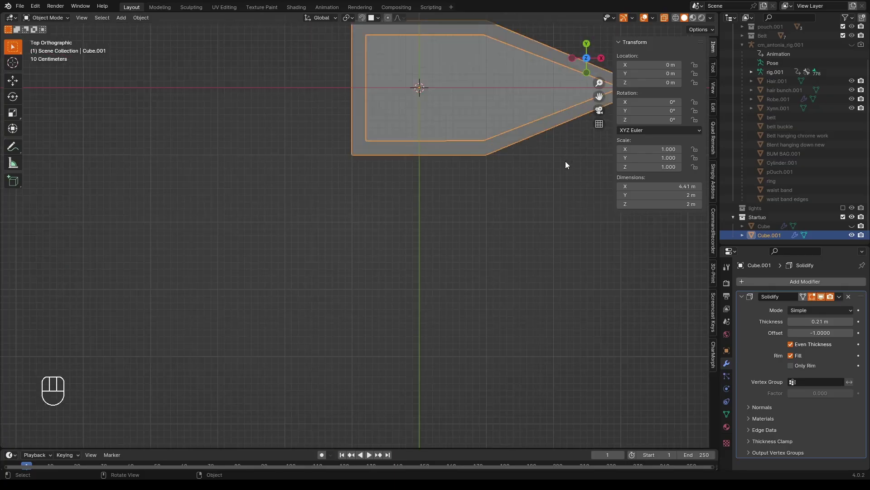
middle_click_drag(565, 161, 480, 250, "shift")
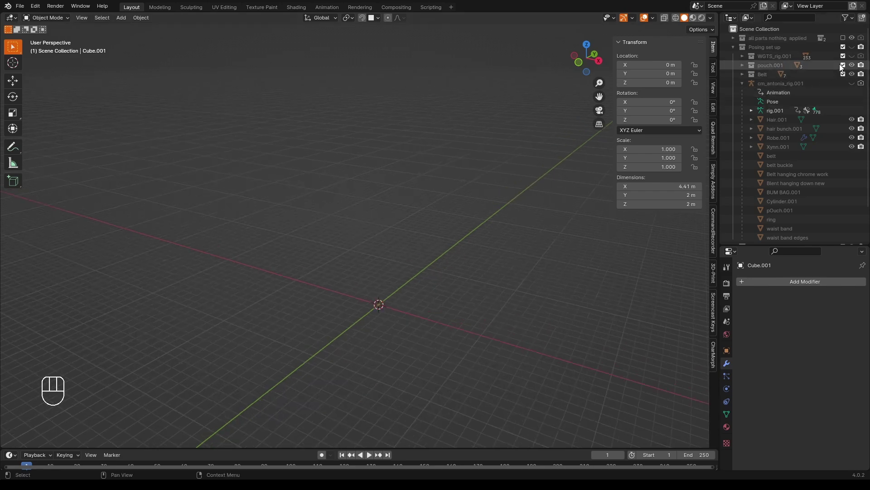
Make the Posing set up collection visible and add a Solidify modifier to the character's body mesh Xynn.001.
left_click(852, 46)
middle_click_drag(476, 254, 476, 294)
left_click(347, 333)
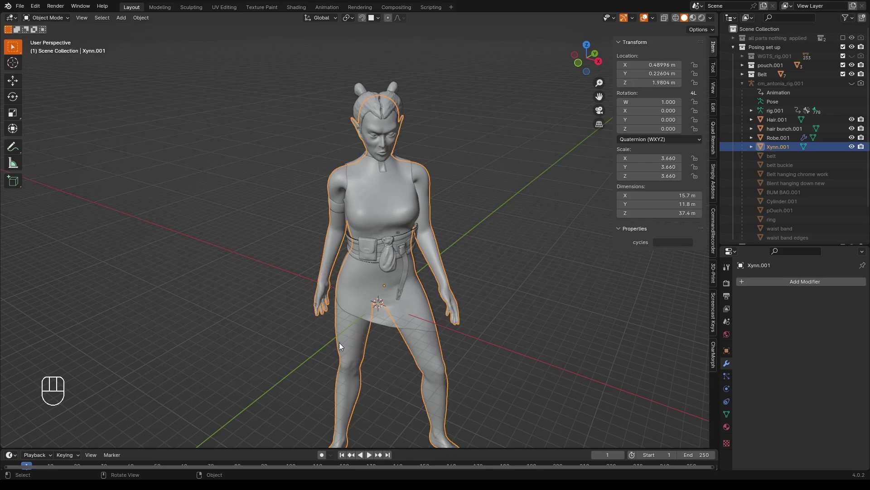
left_click(779, 282)
mouse_move(780, 281)
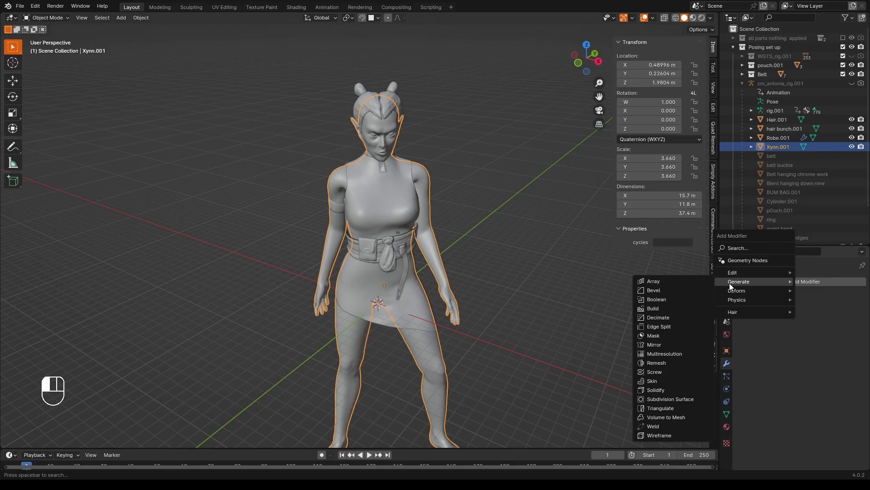
left_click(662, 393)
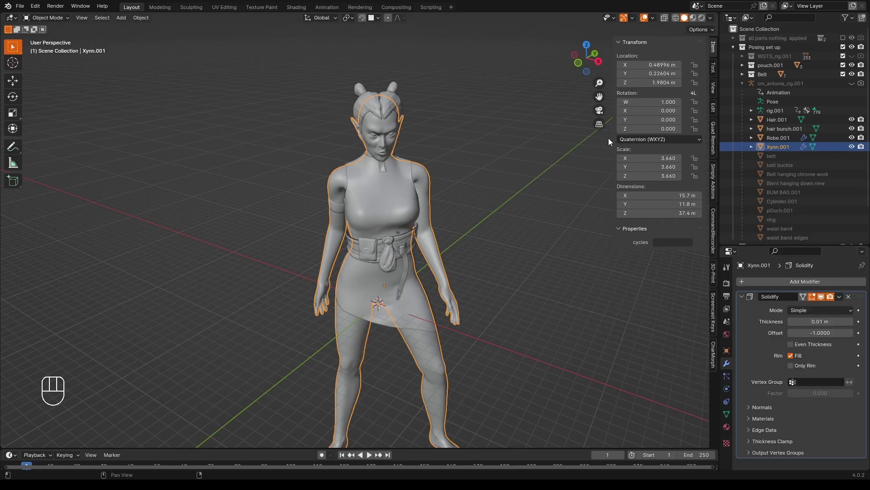
Set the body's Solidify thickness to about 0.14 m in X-ray display, then return to opaque solid display.
left_click(666, 19)
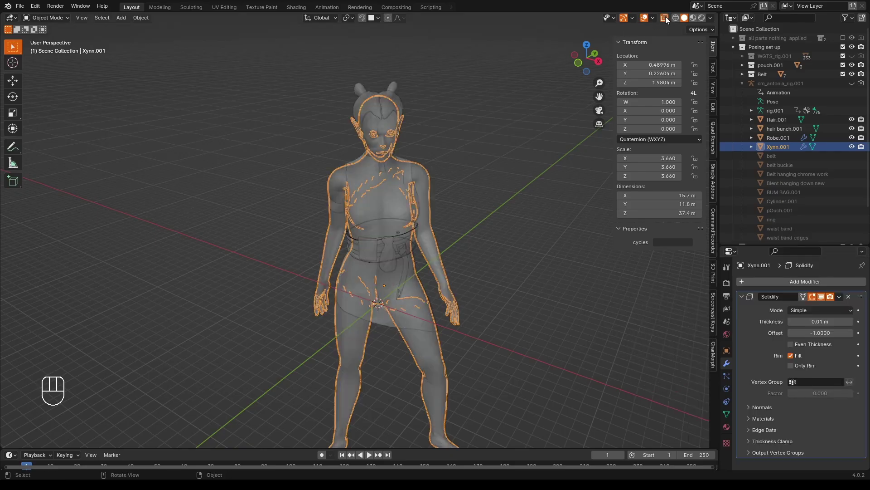
left_click_drag(796, 321, 831, 321)
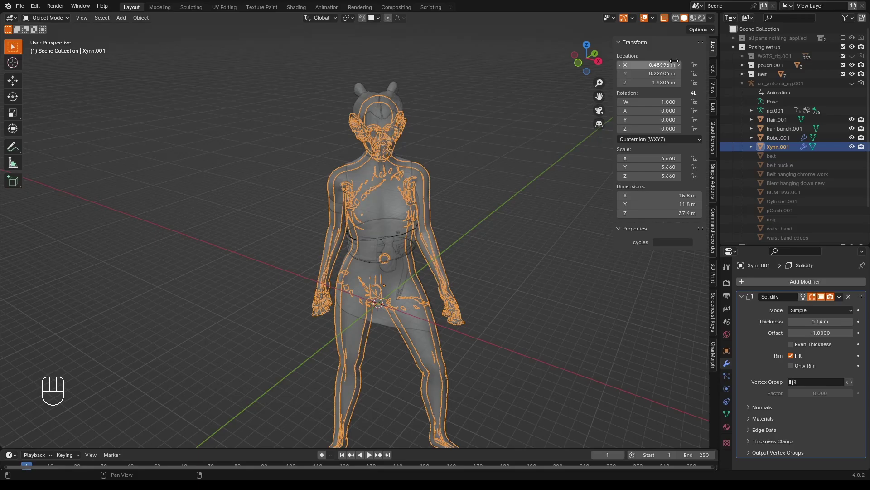
left_click(665, 18)
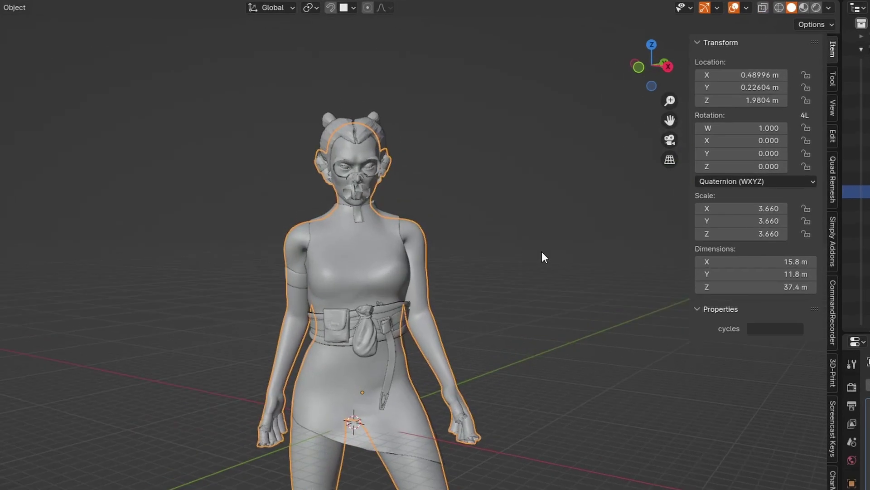
Inspect the solidified character's face, hands, legs and feet from several angles for surface problems.
middle_click_drag(509, 190, 325, 415)
scroll(721, 104, "down", 5)
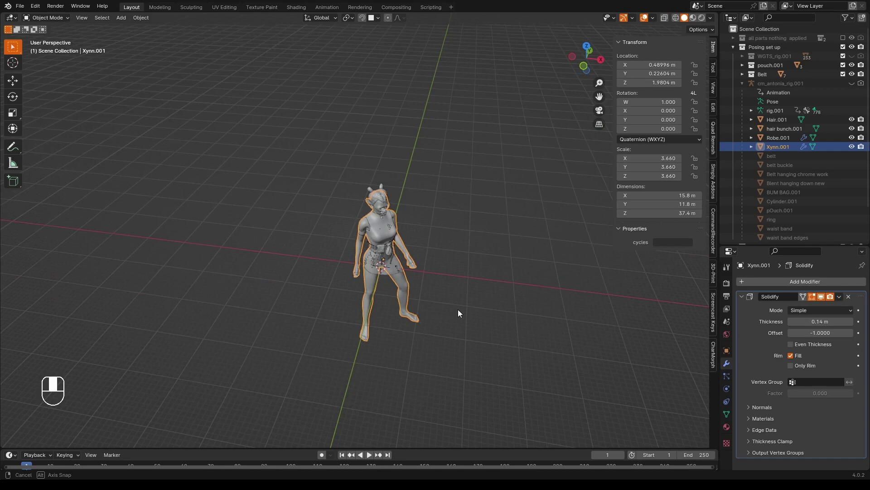
scroll(457, 310, "up", 5)
scroll(341, 394, "up", 5)
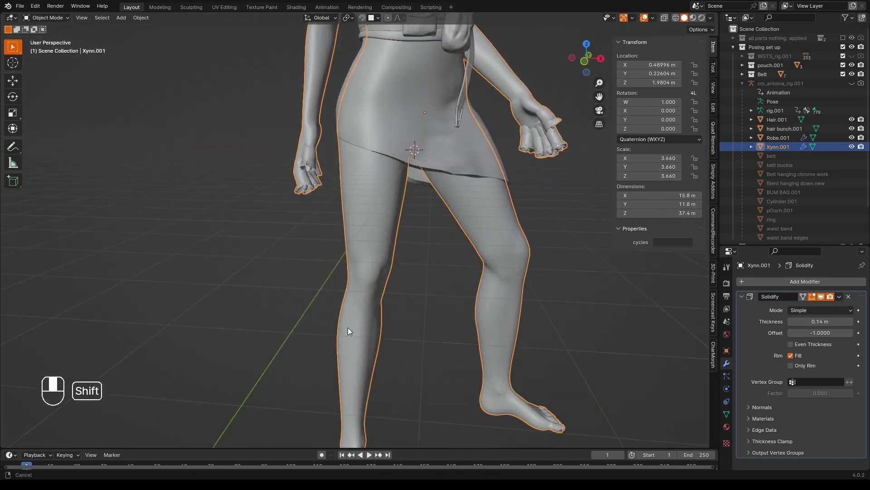
middle_click_drag(348, 328, 306, 305, "shift")
scroll(444, 282, "down", 4)
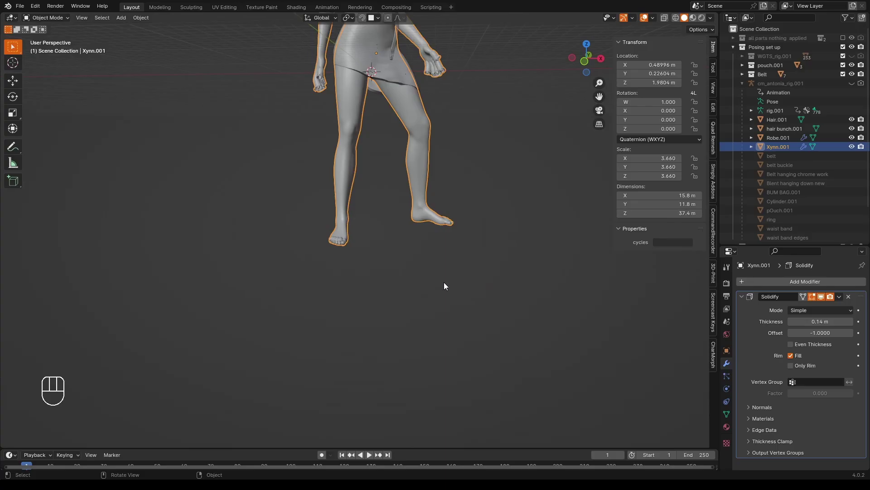
scroll(498, 357, "down", 4)
middle_click_drag(524, 159, 511, 260, "shift")
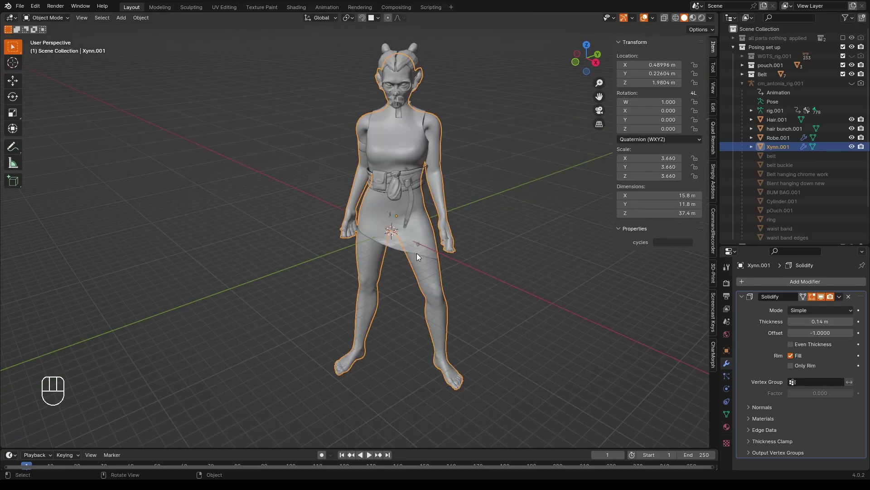
middle_click_drag(339, 238, 370, 387)
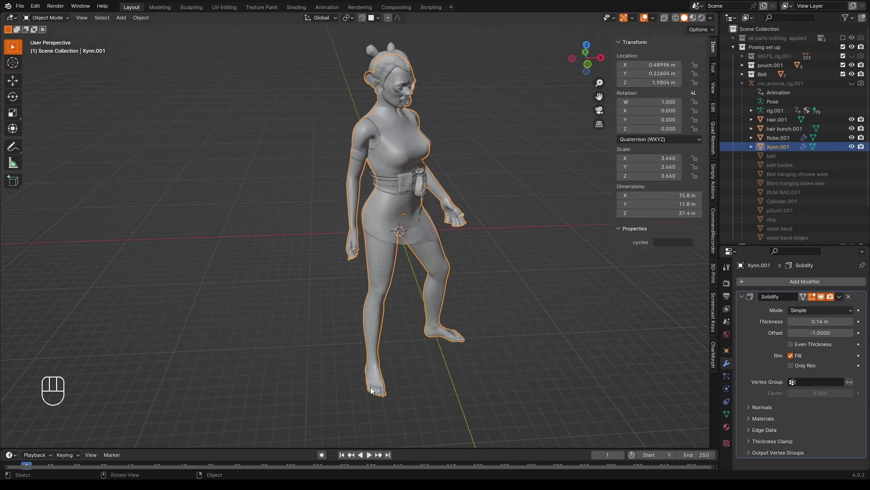
middle_click_drag(461, 265, 405, 267)
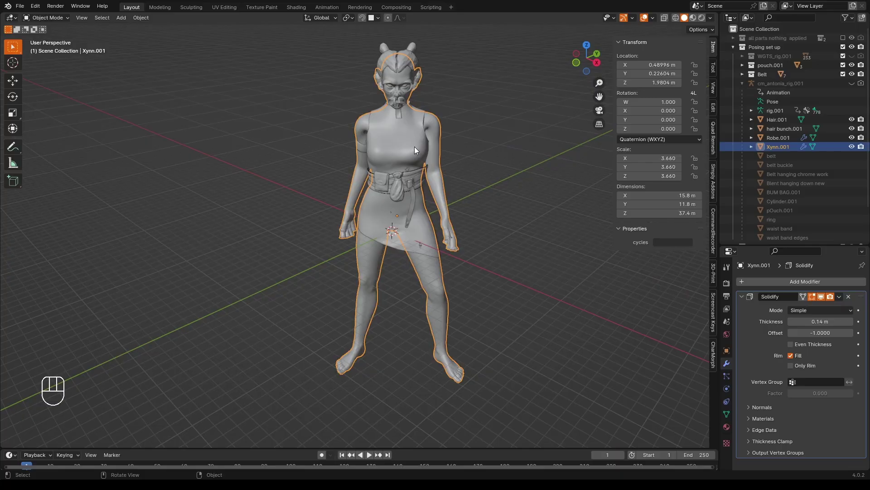
middle_click_drag(414, 146, 406, 95)
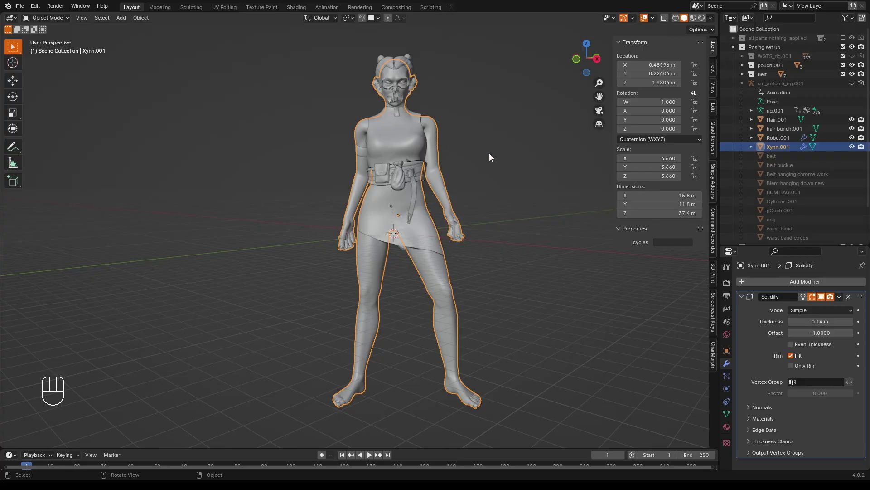
scroll(483, 166, "up", 2)
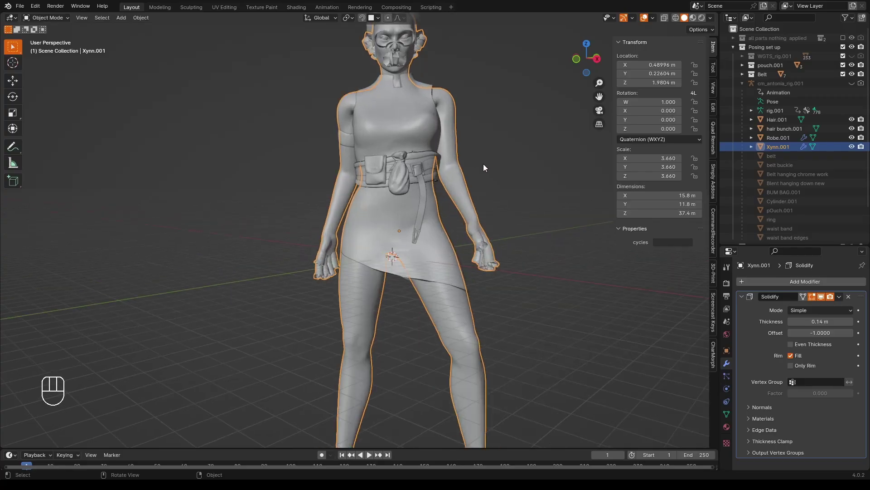
scroll(483, 167, "down", 1)
middle_click_drag(484, 167, 478, 190)
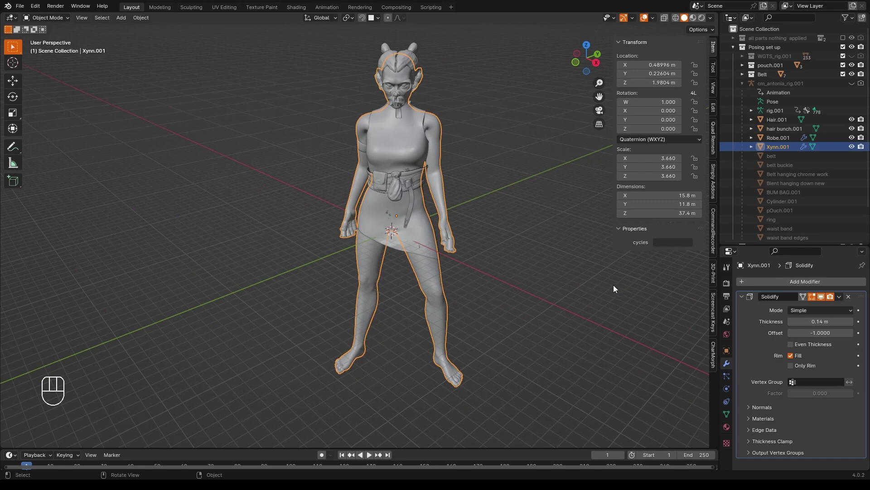
middle_click_drag(508, 273, 521, 266)
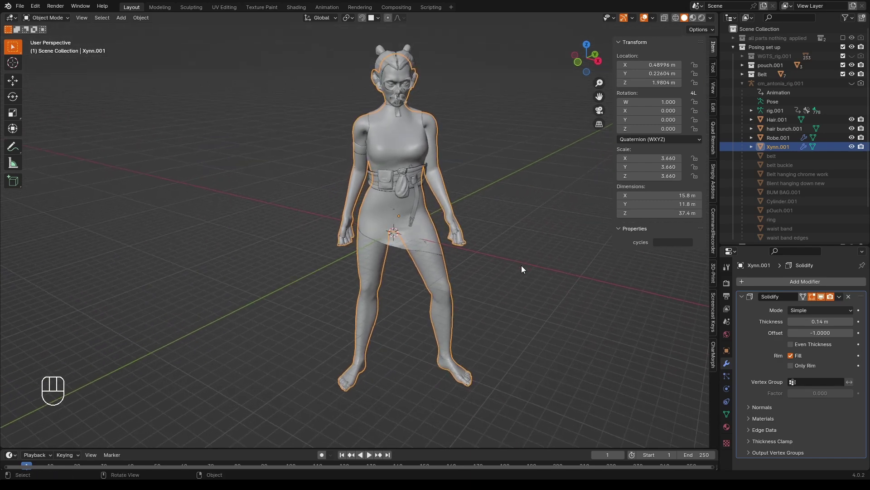
mouse_move(522, 269)
middle_mouse_down()
mouse_move(445, 282)
mouse_move(523, 278)
middle_mouse_up()
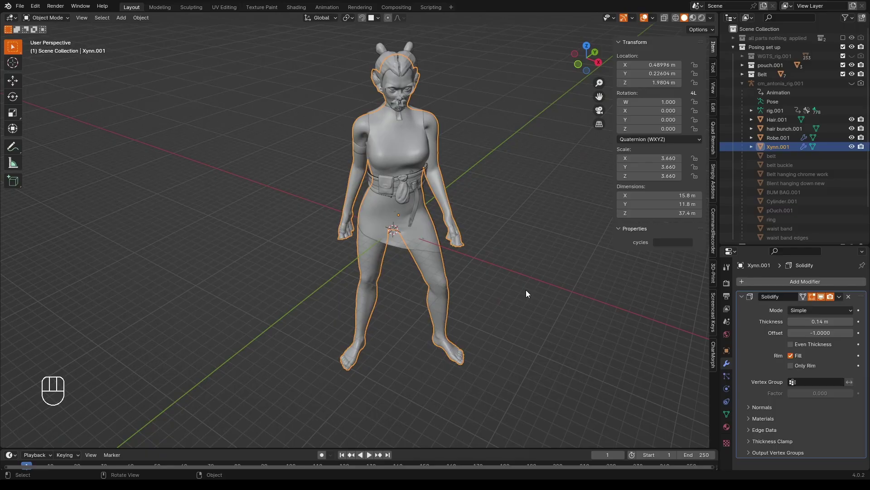
middle_click_drag(526, 290, 507, 271)
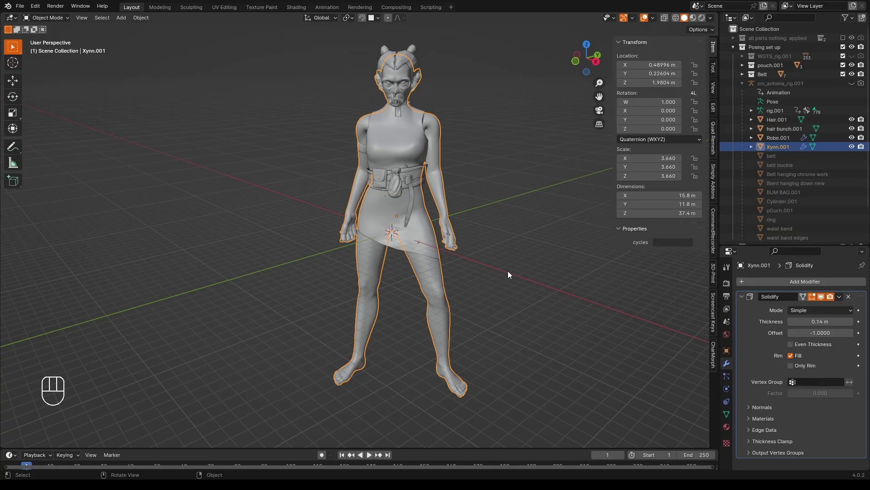
mouse_move(507, 270)
middle_mouse_down()
mouse_move(507, 279)
mouse_move(524, 274)
mouse_move(507, 270)
middle_mouse_up()
scroll(514, 279, "up", 2)
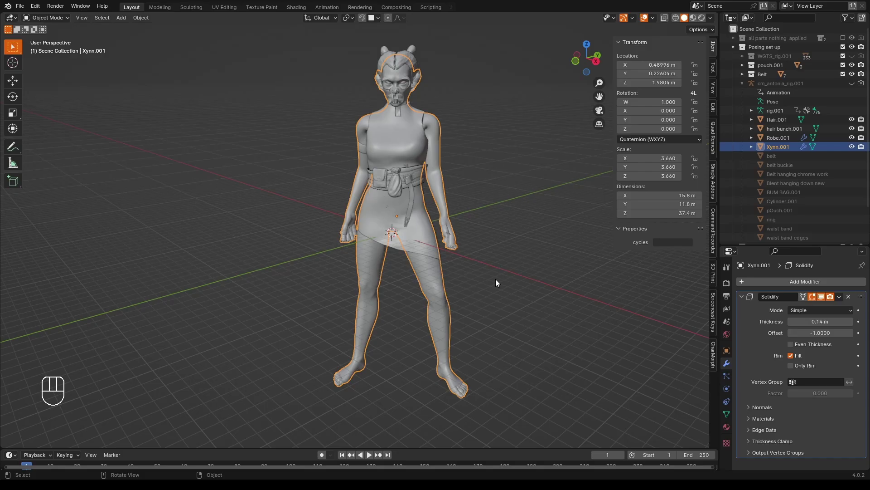
mouse_move(501, 280)
middle_mouse_down()
mouse_move(438, 295)
mouse_move(504, 286)
middle_mouse_up()
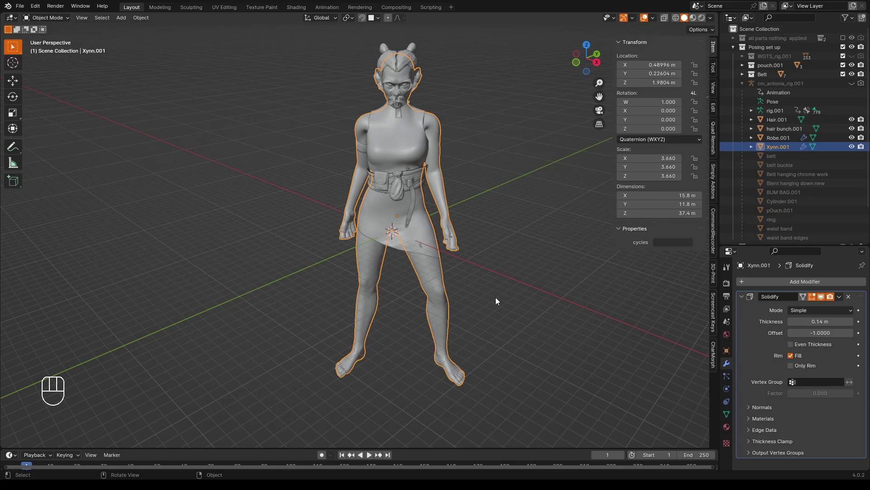
Remove the Solidify modifier from the character's body mesh Xynn.001.
middle_click_drag(496, 298, 477, 292)
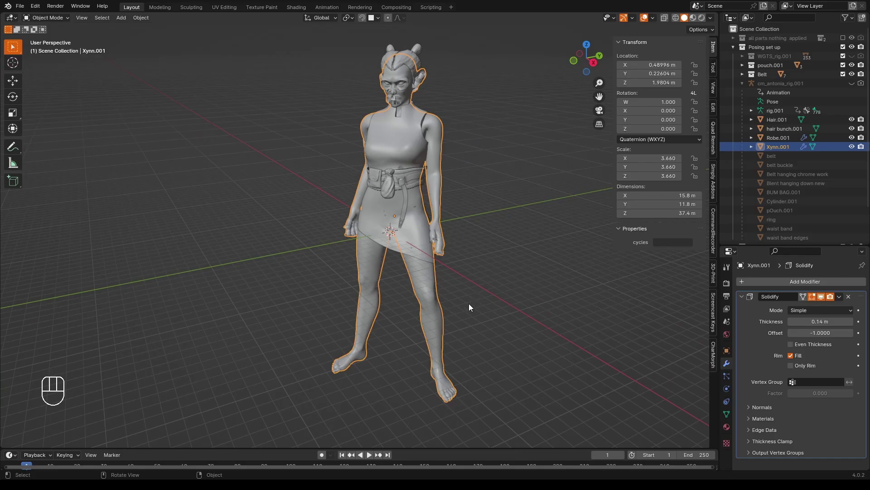
middle_click_drag(488, 291, 512, 290)
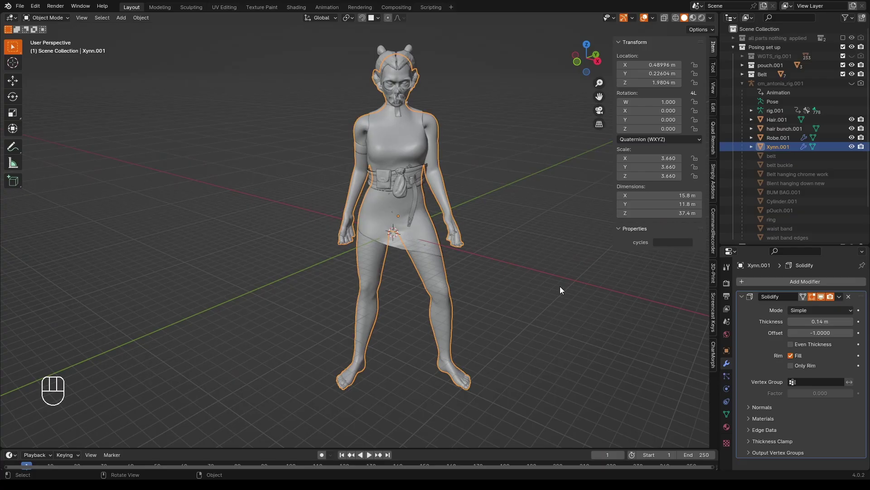
left_click(848, 297)
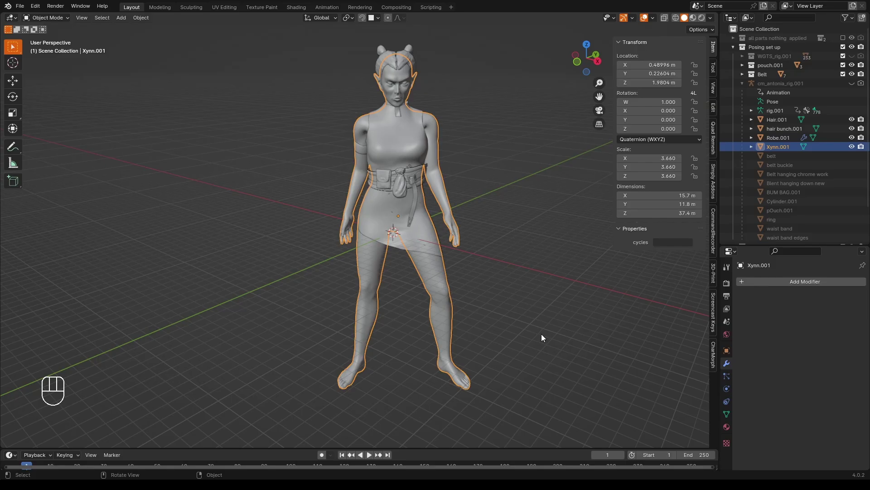
In Edit Mode with X-ray on, box-select the body's torso and arms down to the wrists, plus the legs from mid-thigh to ankle.
left_click(436, 272)
key("Tab")
key("Tab")
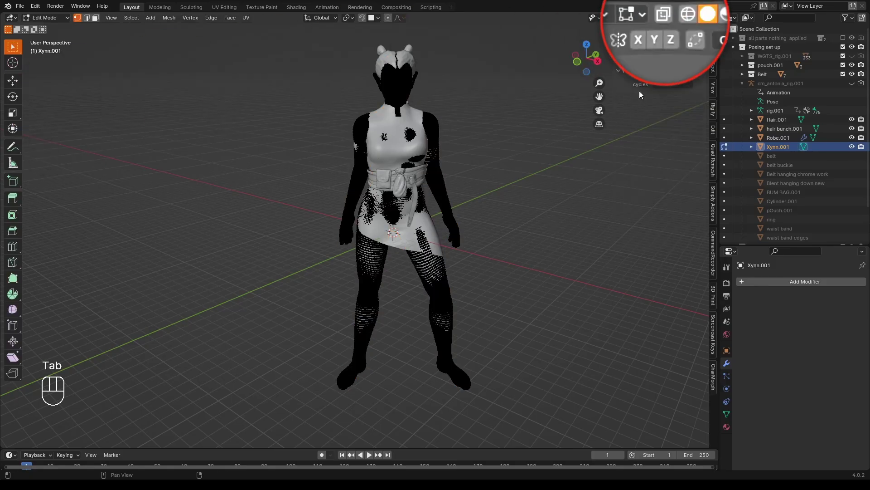
left_click(665, 17)
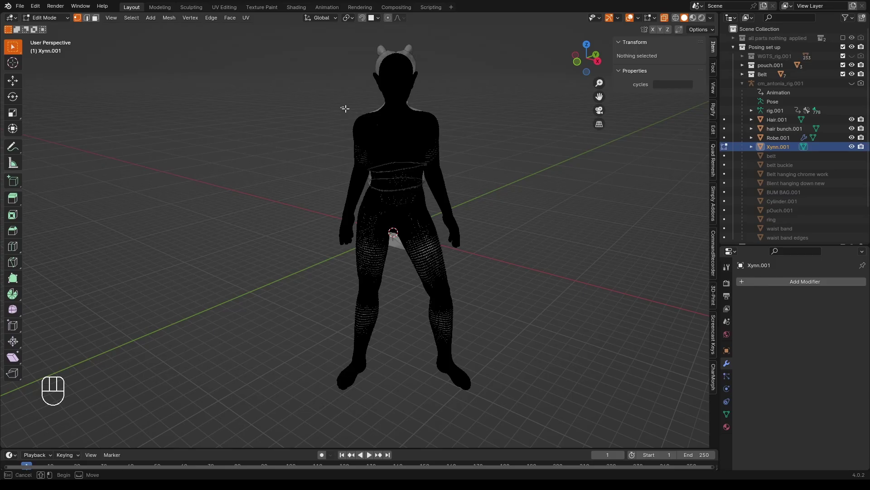
left_click_drag(341, 107, 456, 205)
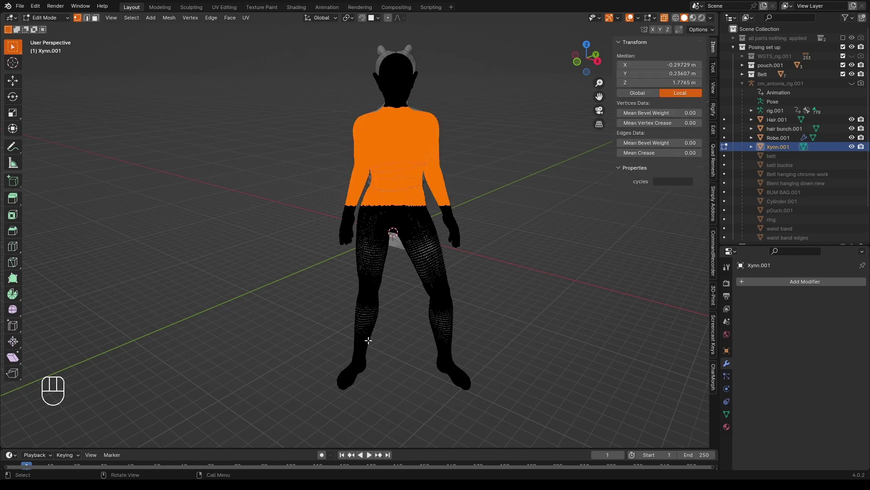
left_click_drag(342, 345, 466, 262, "shift")
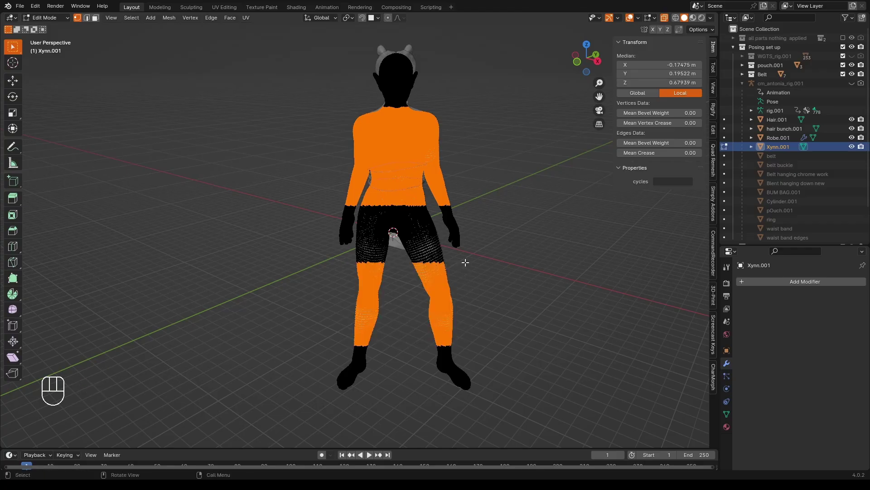
Add the hips and upper thighs to the vertex selection with Circle Select, leaving head, hands and feet unselected.
key("c")
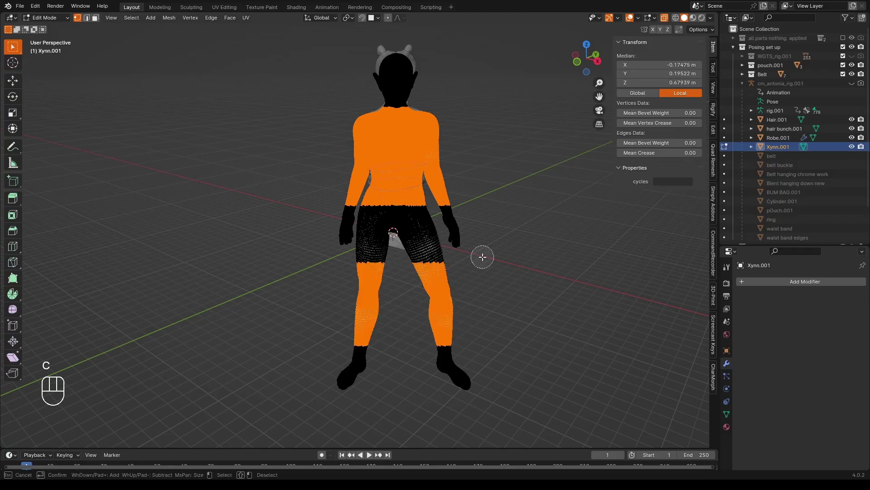
scroll(483, 257, "up", 3)
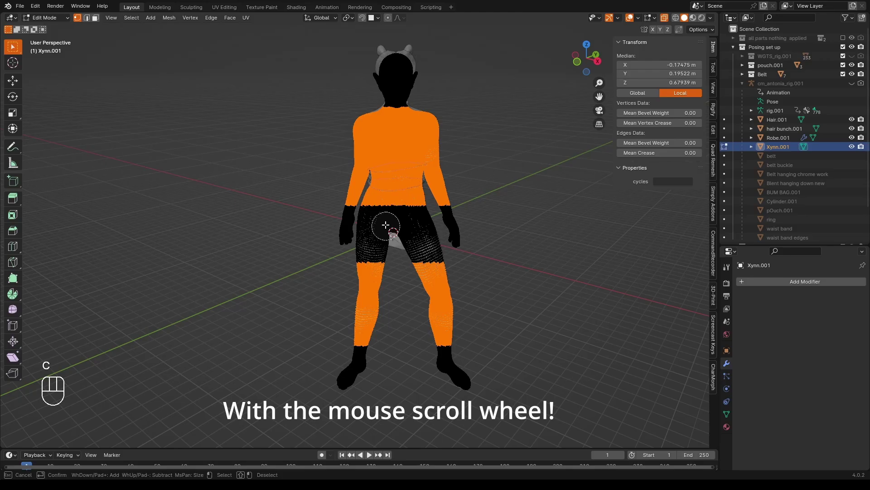
mouse_move(372, 210)
left_mouse_down()
mouse_move(367, 262)
mouse_move(383, 256)
mouse_move(393, 218)
mouse_move(412, 252)
mouse_move(432, 257)
mouse_move(419, 216)
left_mouse_up()
key("Escape")
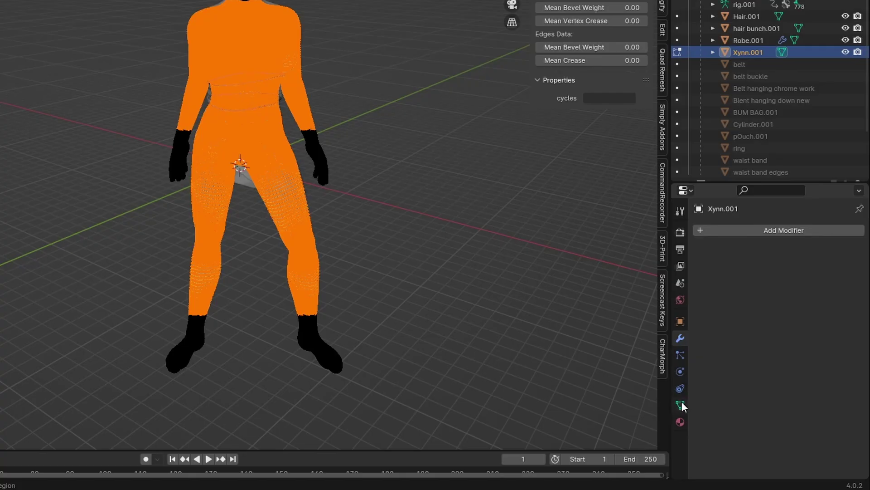
Create a vertex group on the body mesh, assign the selected vertices at weight 1.000, and return to Object Mode.
left_click(681, 404)
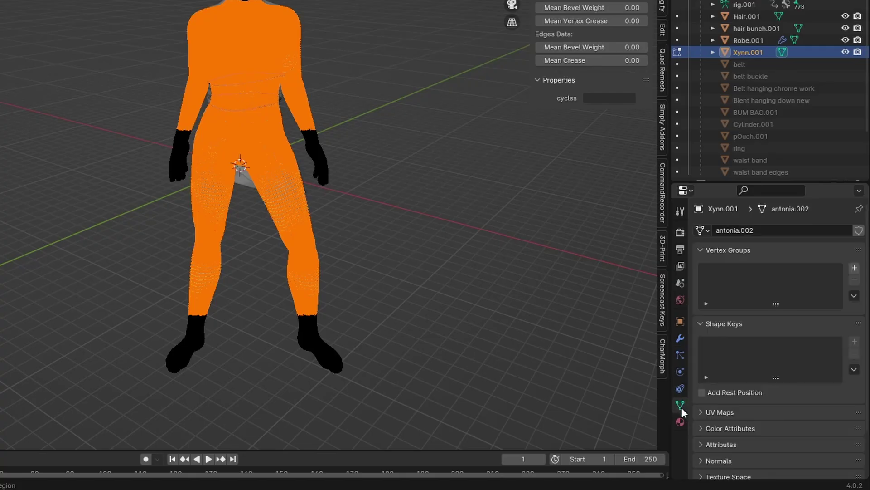
left_click(854, 268)
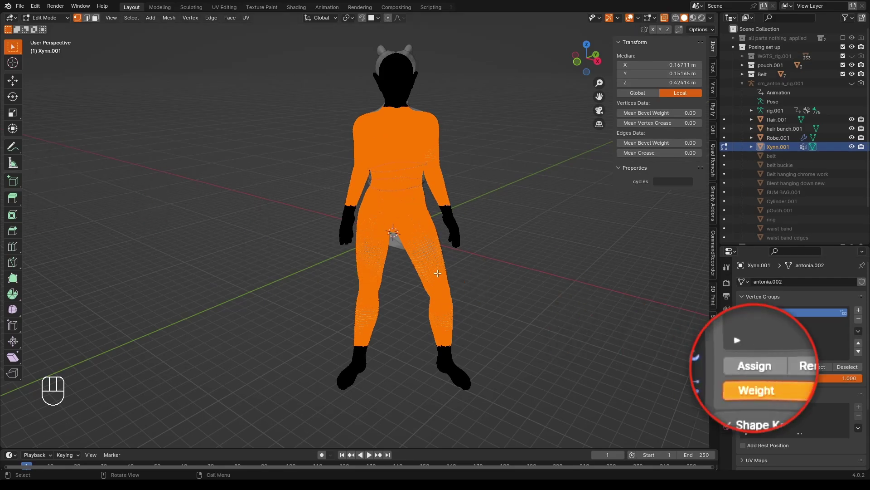
left_click(756, 368)
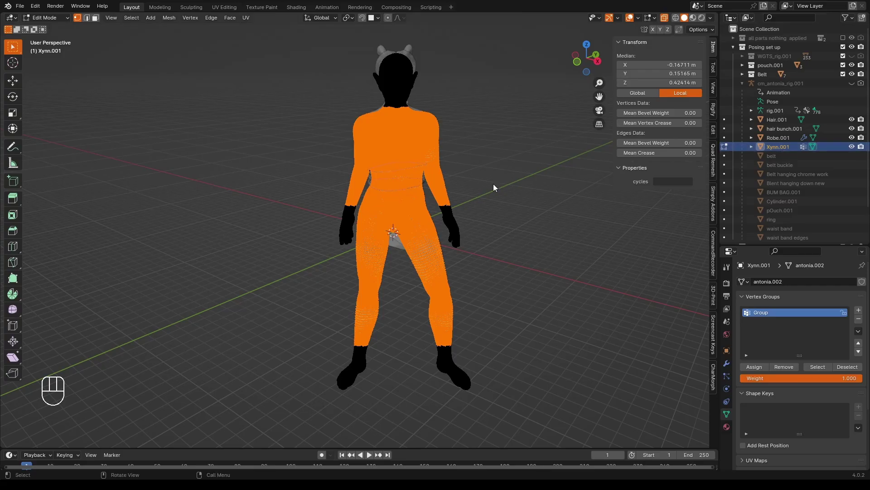
key("Tab")
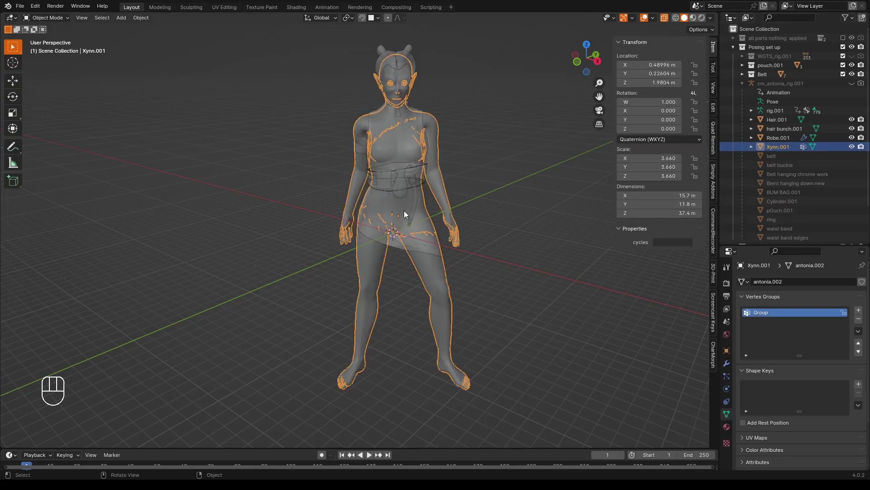
Duplicate the body mesh Xynn.001 in place.
key("shift")
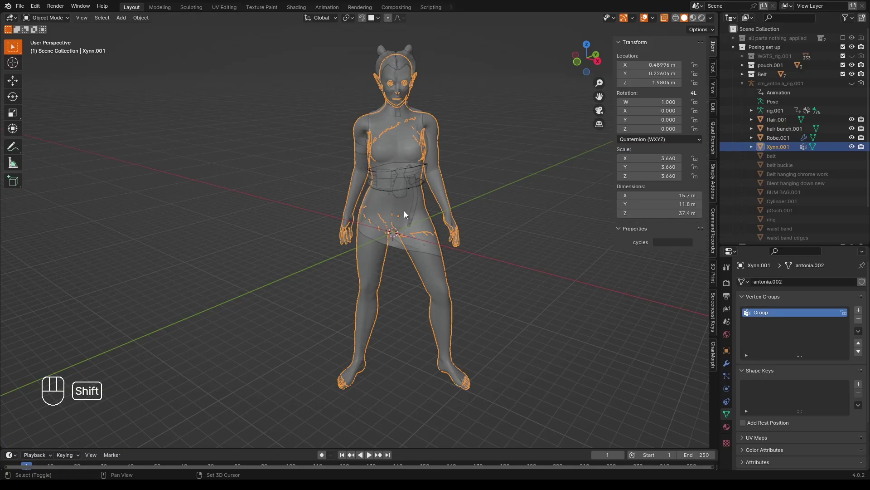
key("shift+d")
right_click(404, 210)
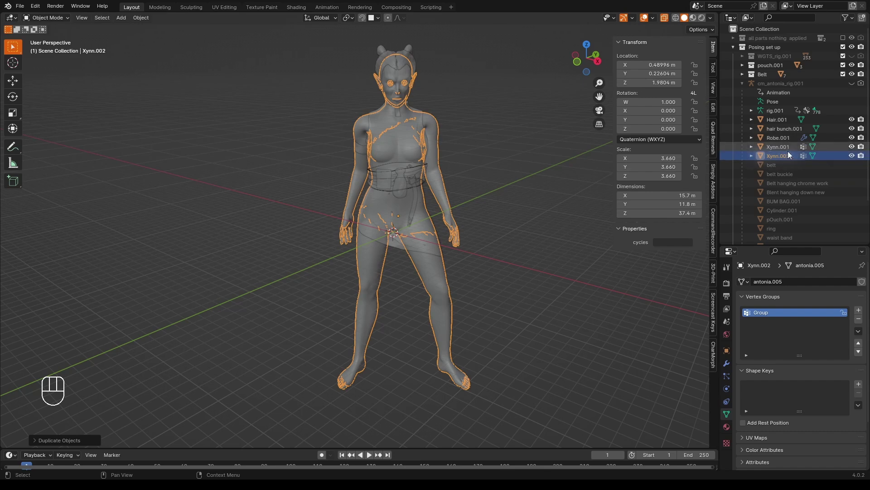
Add a Displace modifier to the original body mesh Xynn.001.
left_click(782, 147)
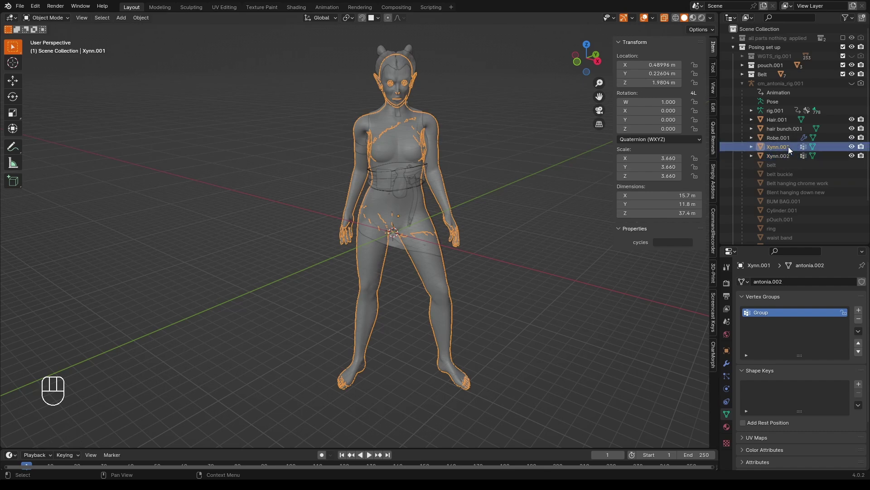
left_click(726, 364)
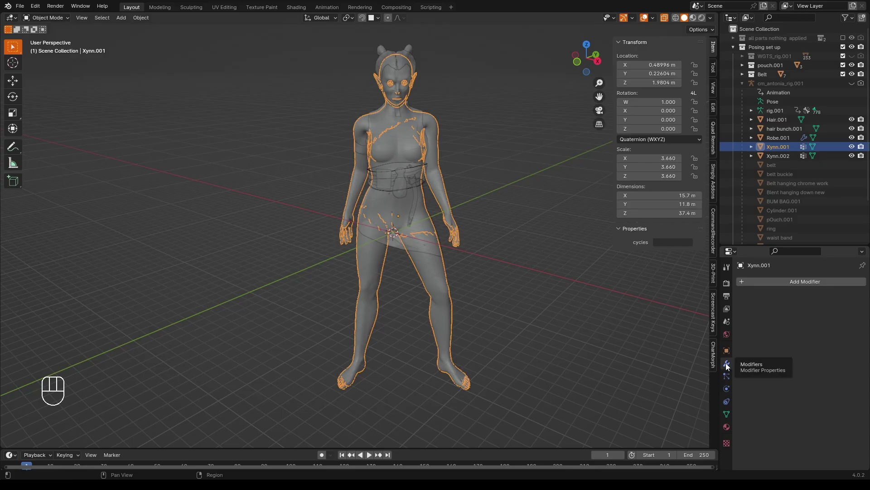
left_click(769, 281)
mouse_move(809, 282)
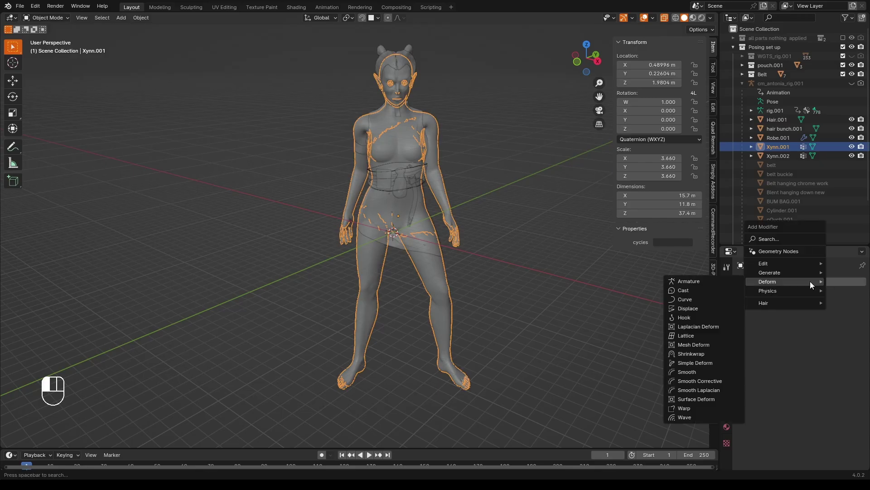
left_click(689, 310)
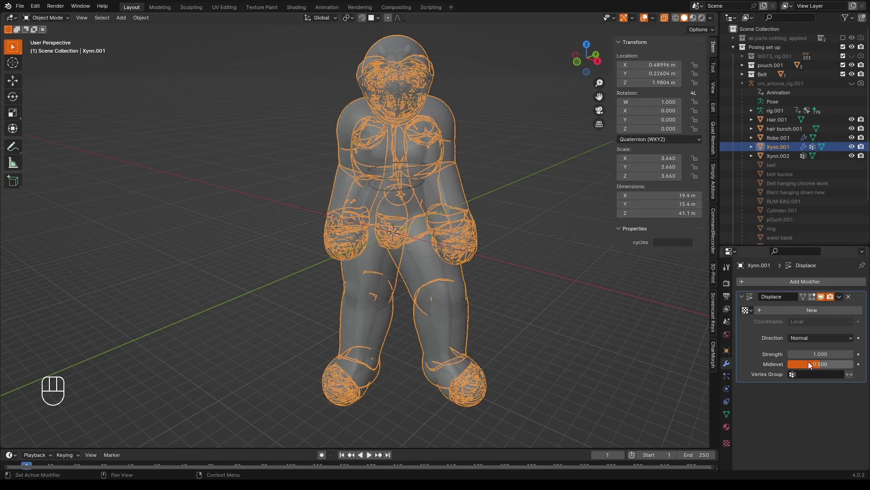
Set the Displace strength to -0.400 and check the shrunken inner body from several angles.
left_click_drag(826, 353, 796, 353)
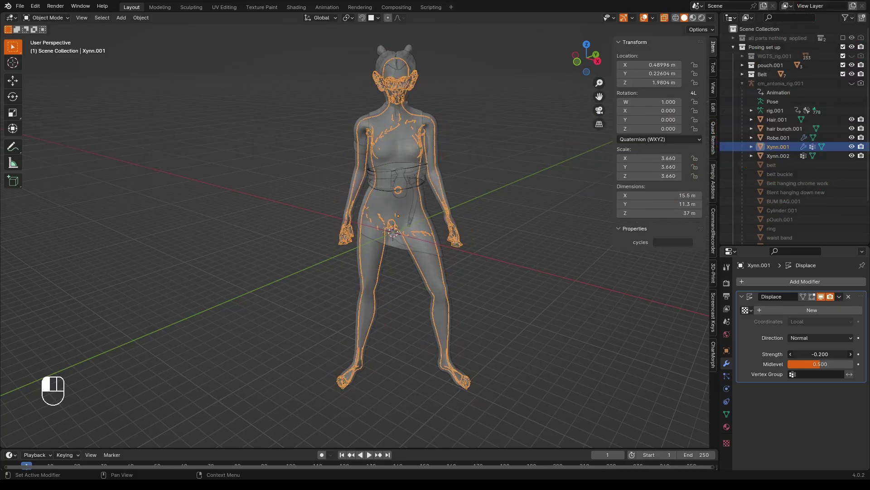
left_click_drag(796, 354, 787, 353)
middle_click_drag(635, 322, 617, 325)
scroll(603, 324, "up", 3)
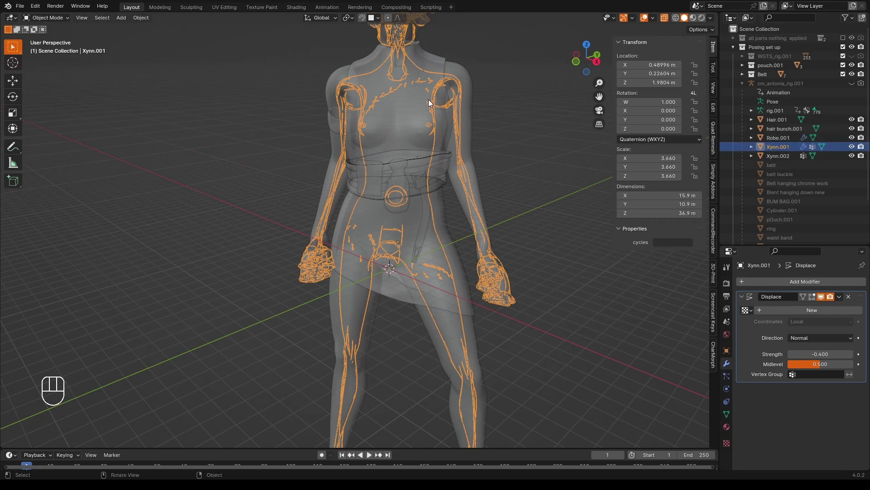
middle_click_drag(531, 171, 439, 173)
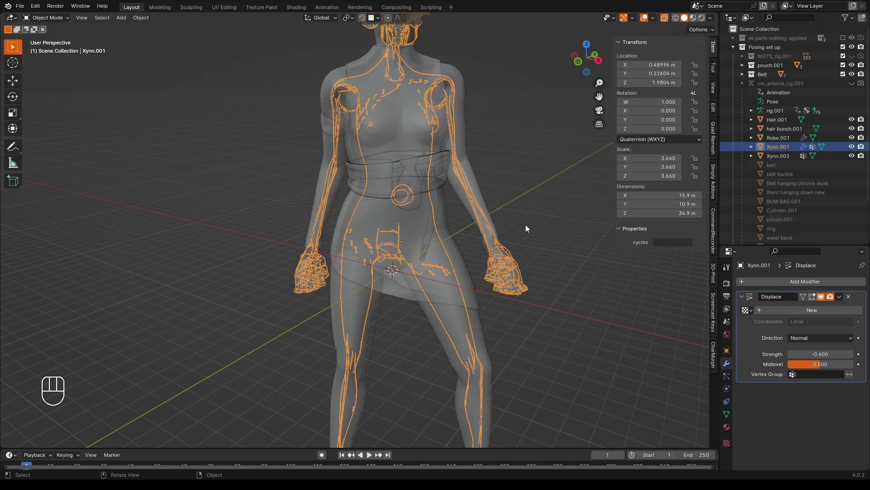
middle_click_drag(525, 225, 478, 306)
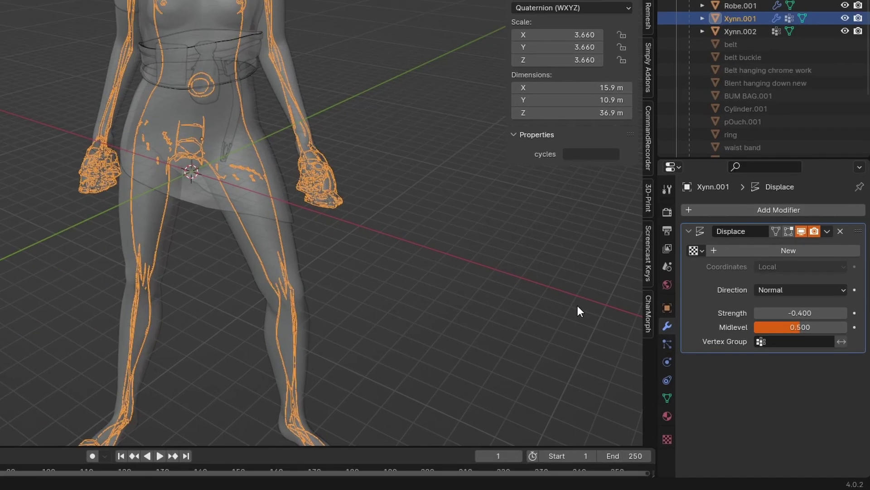
Limit the Displace modifier to the vertex group Group and check the wrists, ankles and arms.
left_click(761, 343)
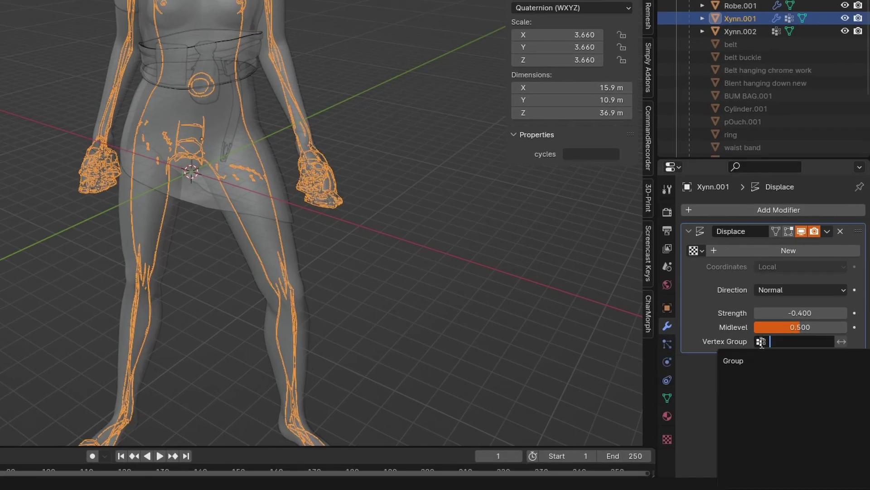
left_click(741, 363)
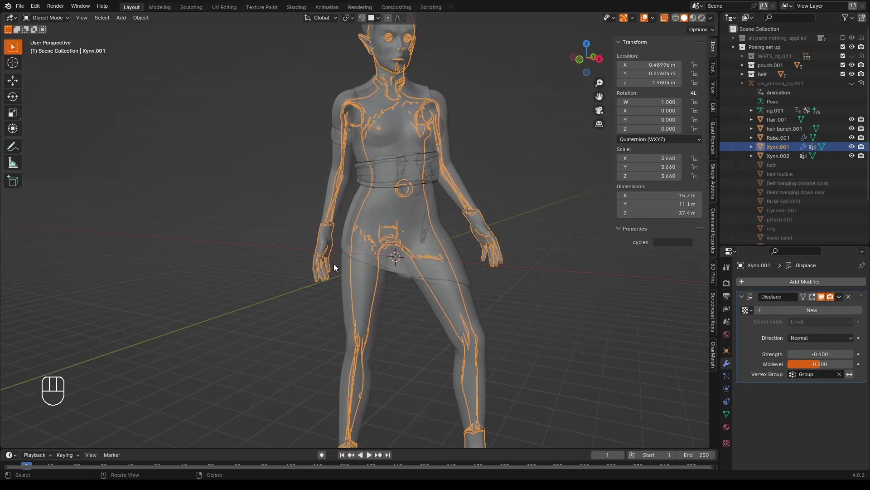
middle_click_drag(456, 339, 497, 385)
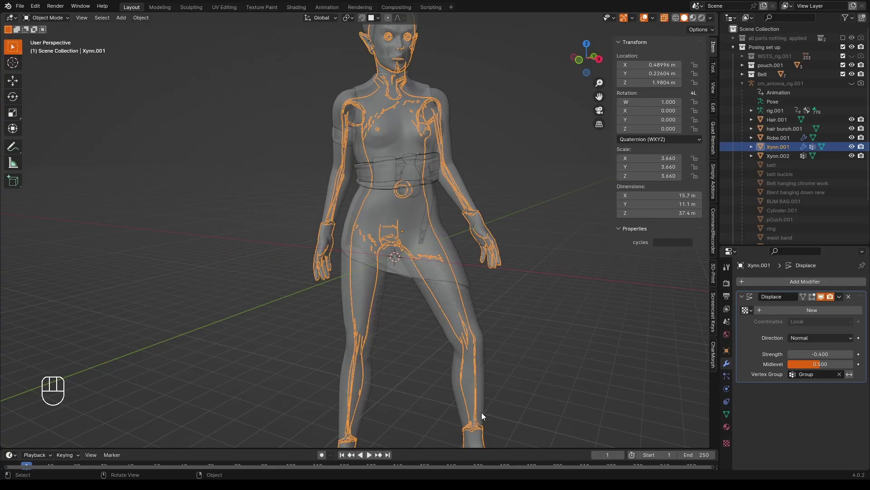
middle_click_drag(481, 416, 540, 305)
scroll(529, 321, "up", 3)
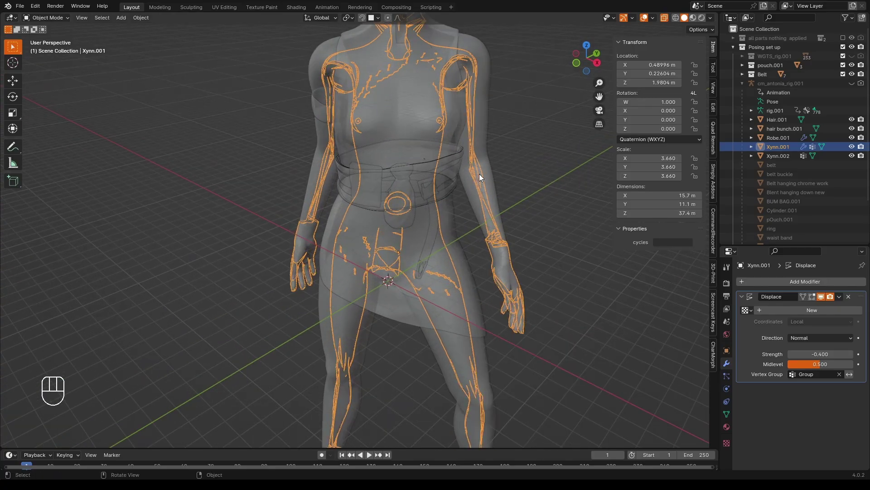
Set the Displace strength to -0.300, check the gap between inner and outer body, and apply the modifier.
left_click_drag(820, 354, 843, 354, "shift")
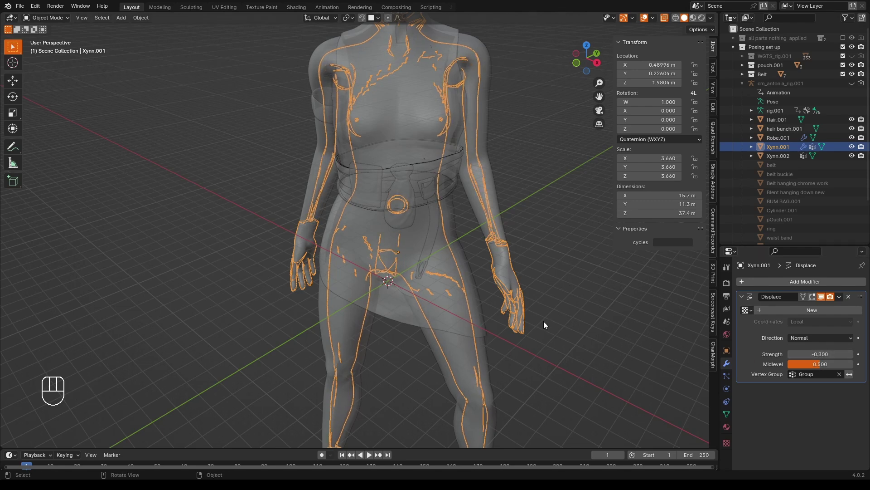
middle_click_drag(543, 320, 525, 298)
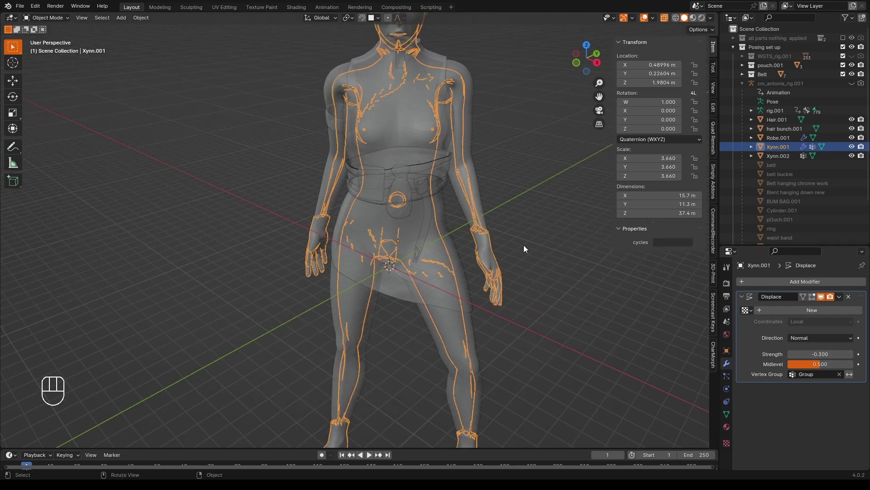
scroll(524, 248, "down", 3)
scroll(524, 249, "up", 1)
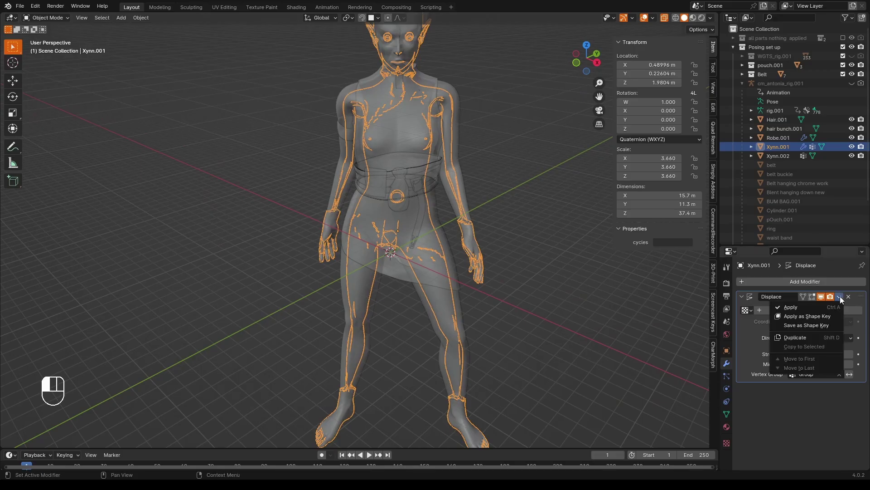
left_click(804, 307)
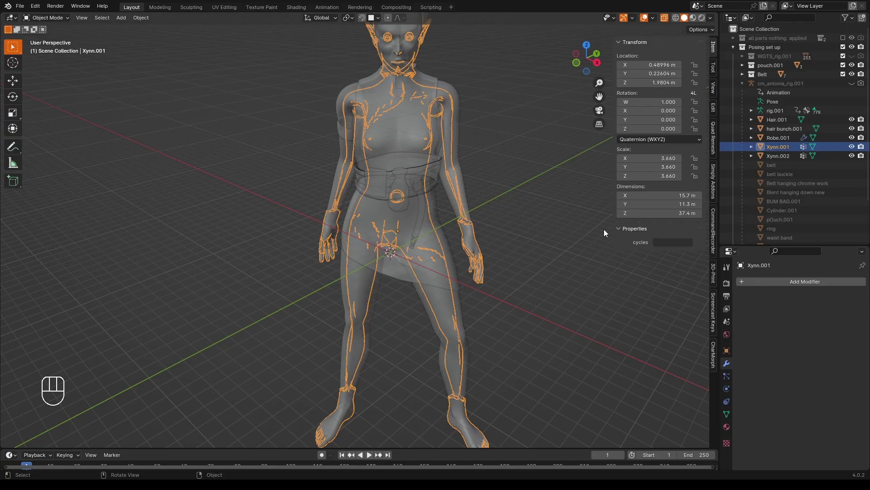
Return to opaque solid display and hide the duplicate body Xynn.002 to expose the shrunken inner body.
left_click(665, 19)
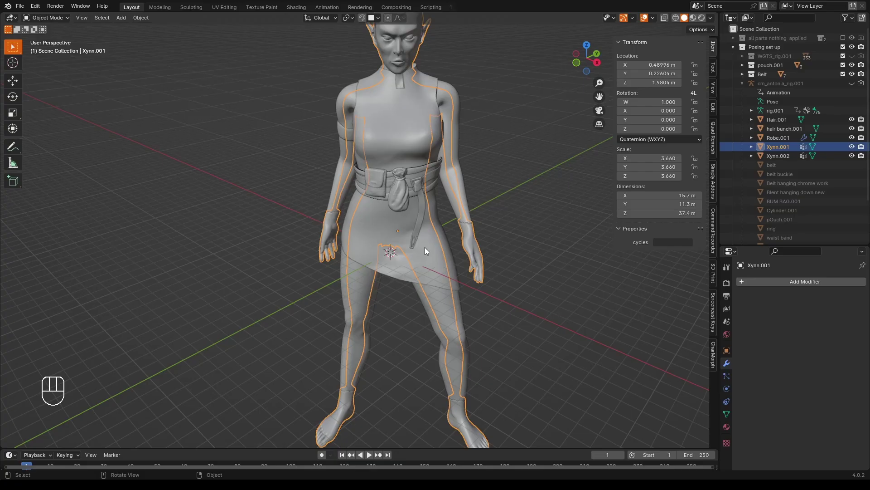
left_click(449, 299)
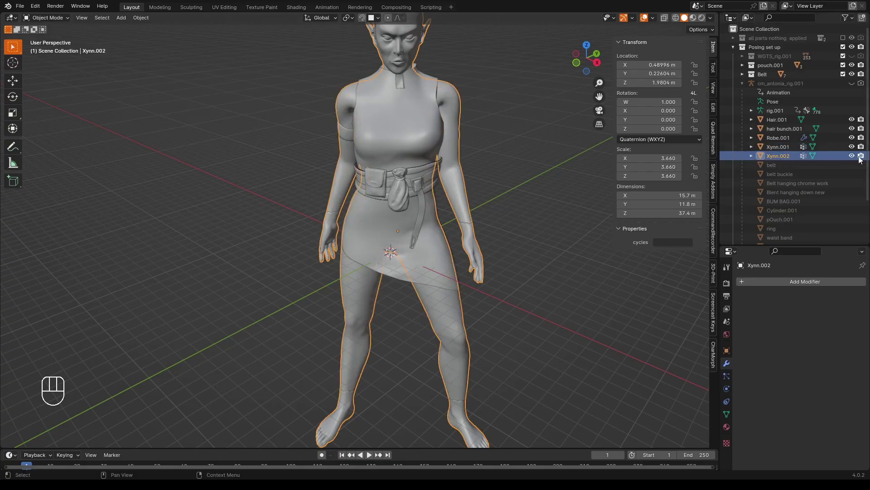
key("h")
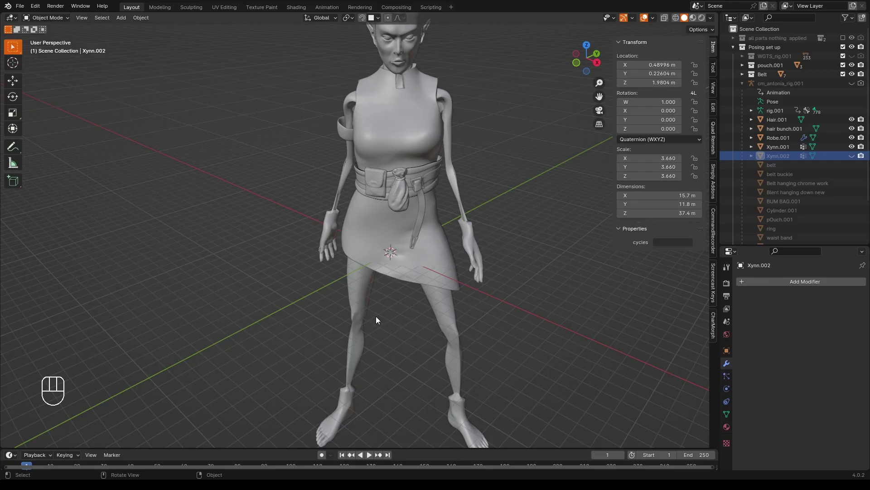
Delete all vertices of the inner body Xynn.001 outside the vertex group, removing its head, hands and feet.
left_click(458, 194)
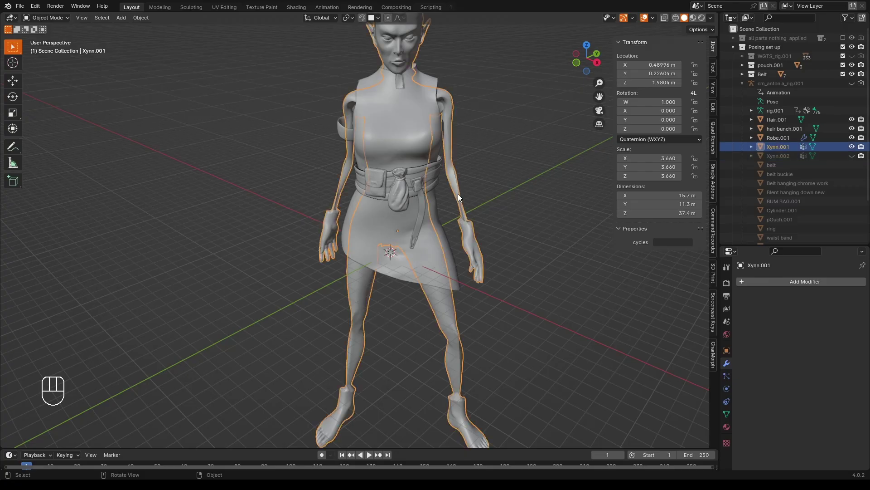
key("Tab")
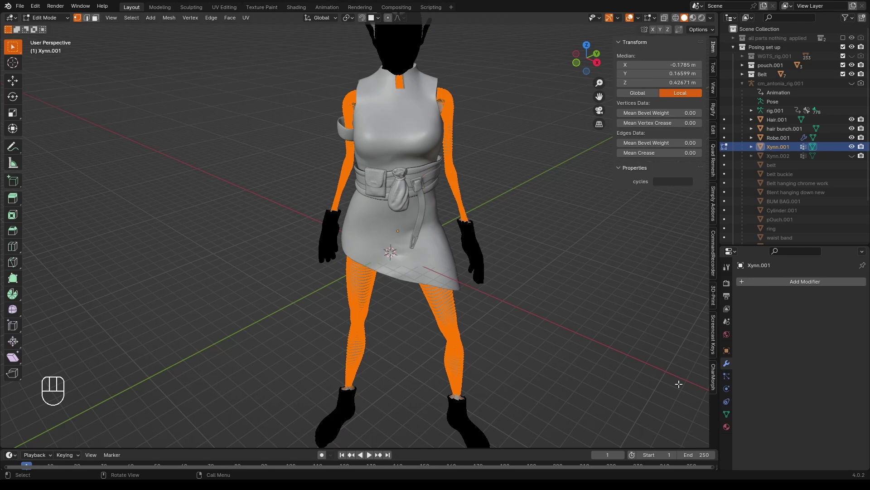
left_click(727, 414)
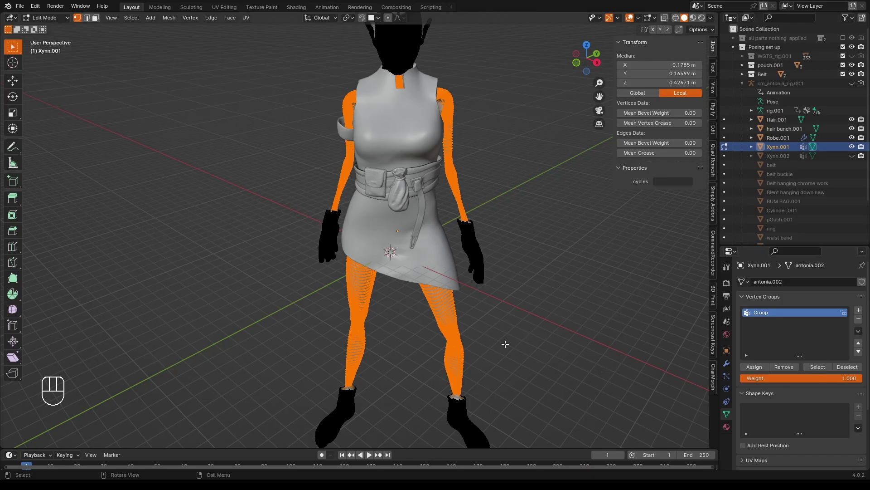
key("ctrl")
key("ctrl+i")
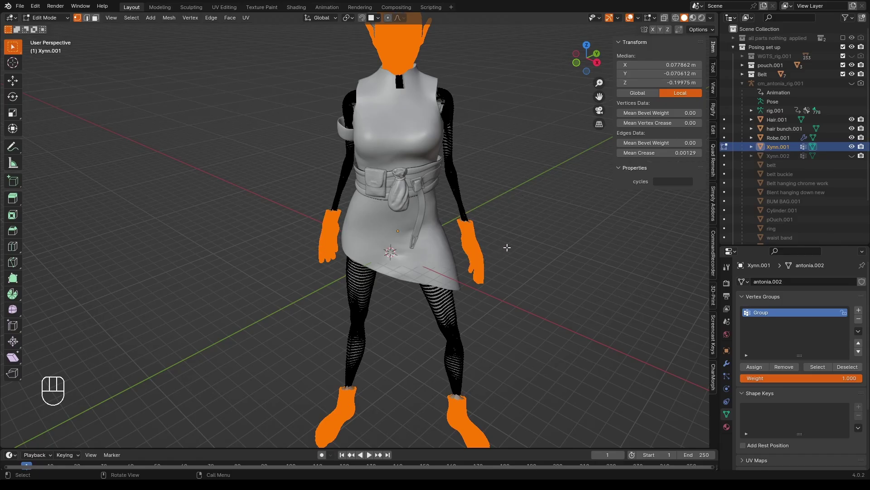
key("x")
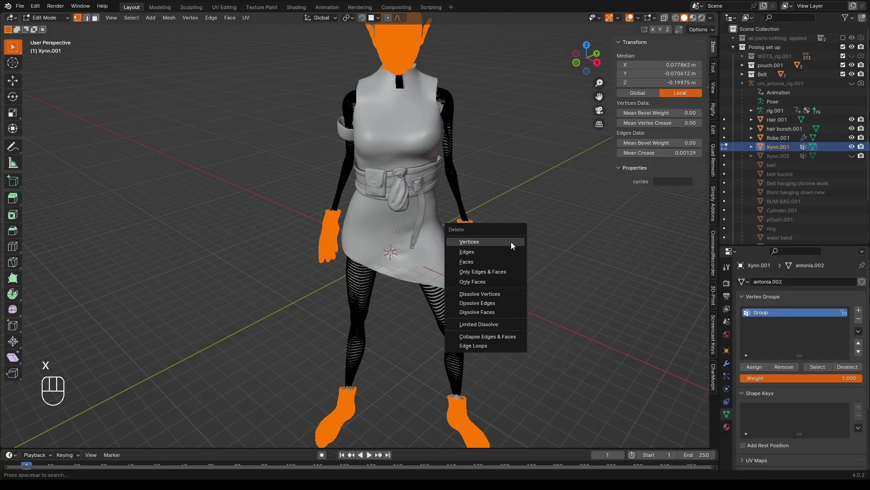
left_click(511, 245)
middle_click_drag(503, 259, 565, 243)
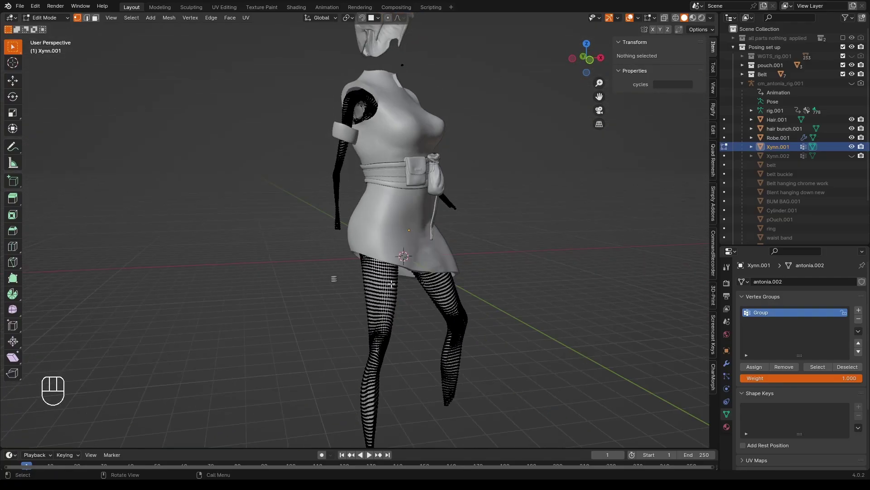
middle_click_drag(488, 279, 421, 290)
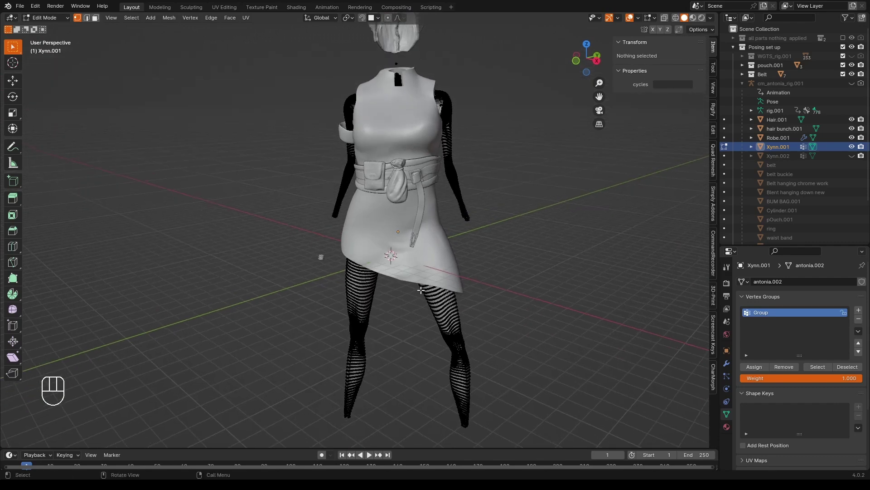
Flip the normals of the entire remaining inner body mesh.
key("a")
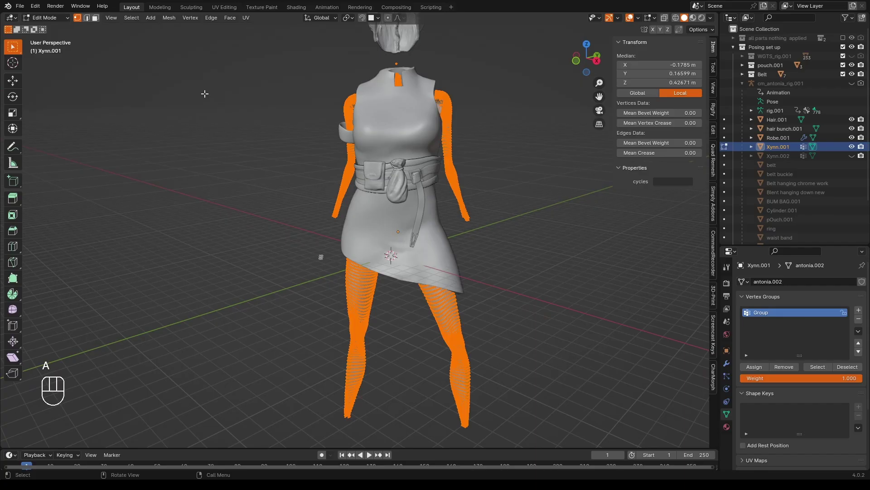
left_click(175, 21)
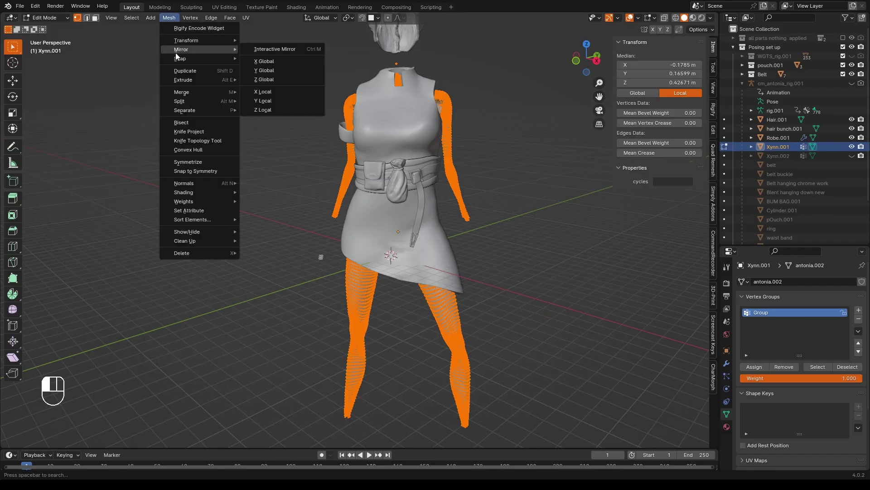
mouse_move(200, 184)
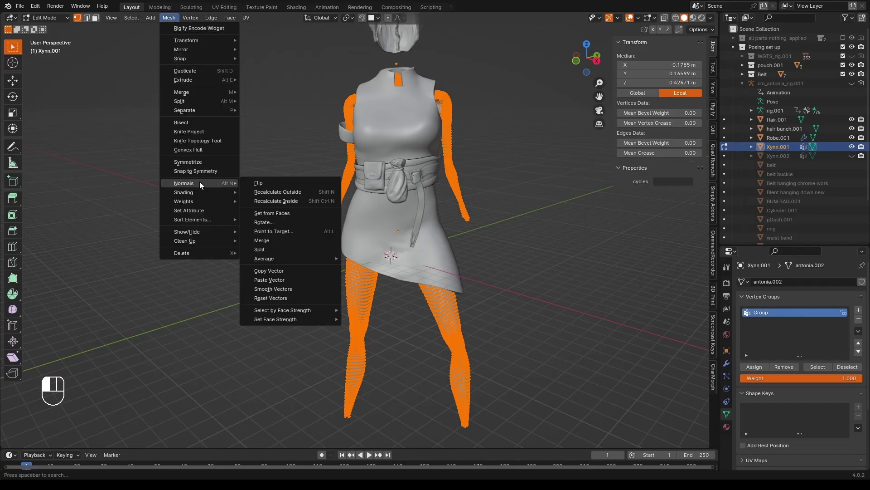
left_click(263, 183)
middle_click_drag(263, 182, 317, 179)
Turn on the Face Orientation overlay, deselect the mesh and check the direction of the inner body's faces.
left_click(637, 17)
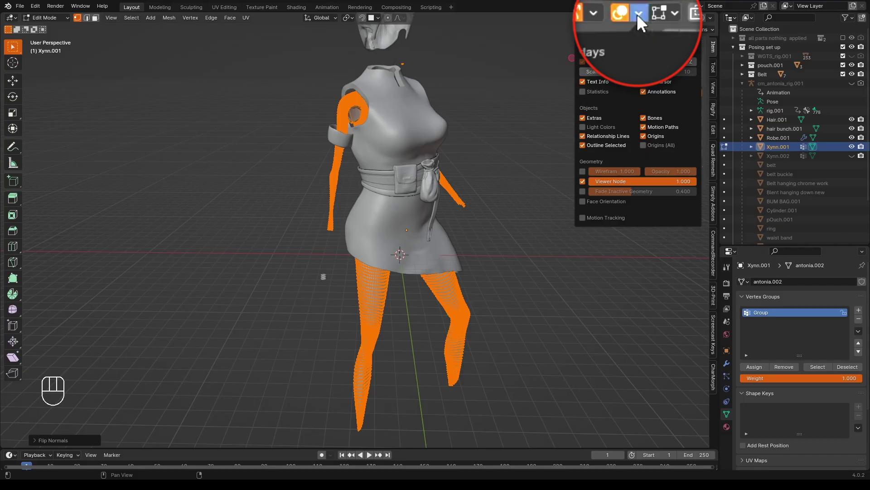
left_click(583, 200)
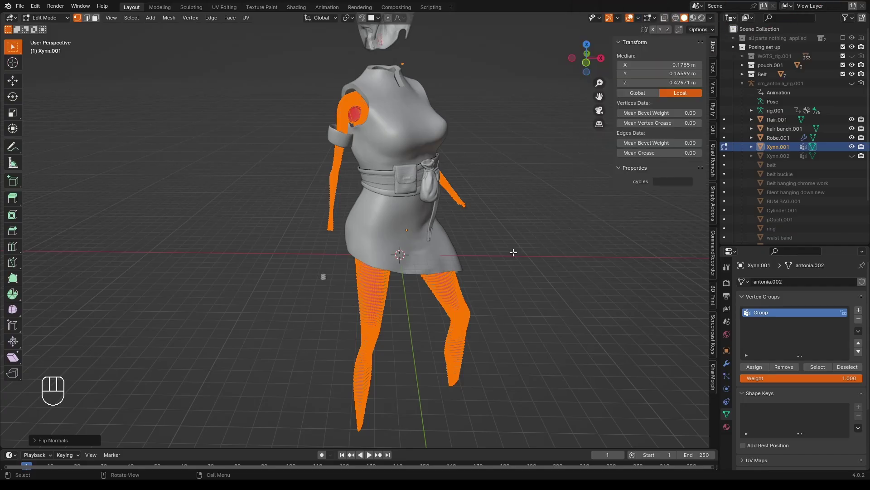
middle_click_drag(535, 245, 409, 314)
key("alt")
key("alt+a")
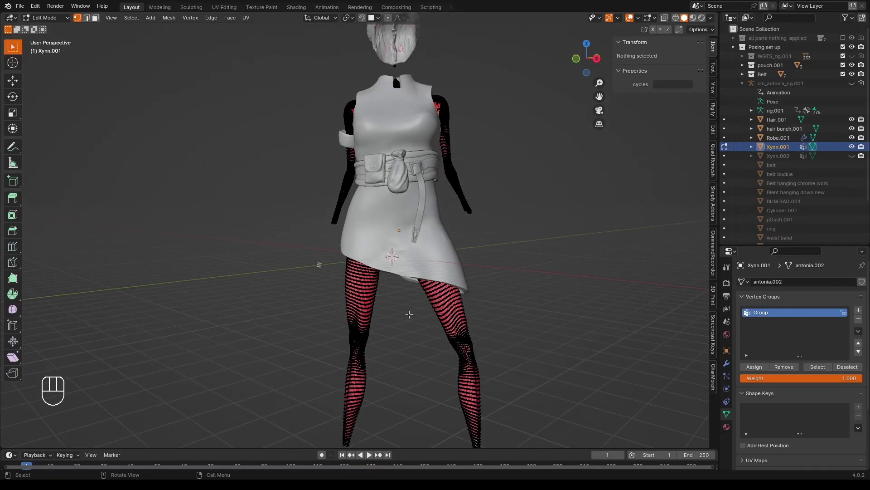
middle_click_drag(491, 248, 504, 259)
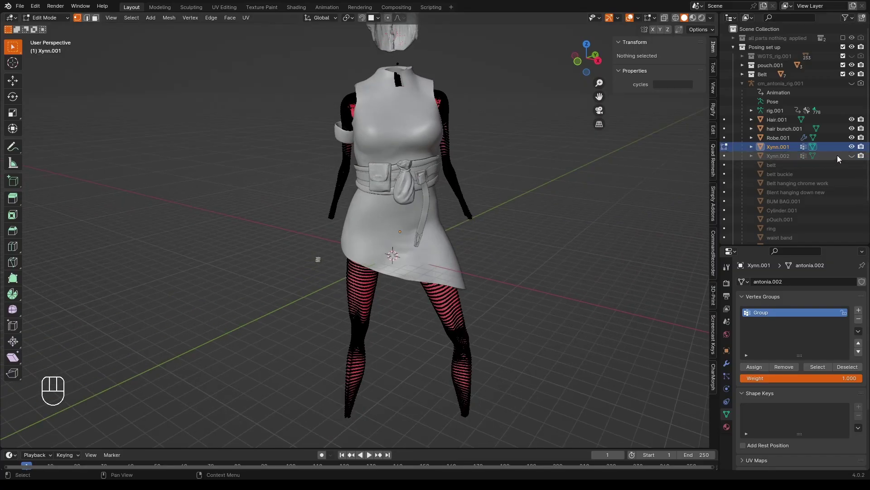
Unhide the outer body Xynn.002 and check in X-ray display how the inner body sits inside it.
left_click(852, 156)
middle_click_drag(535, 245, 551, 233)
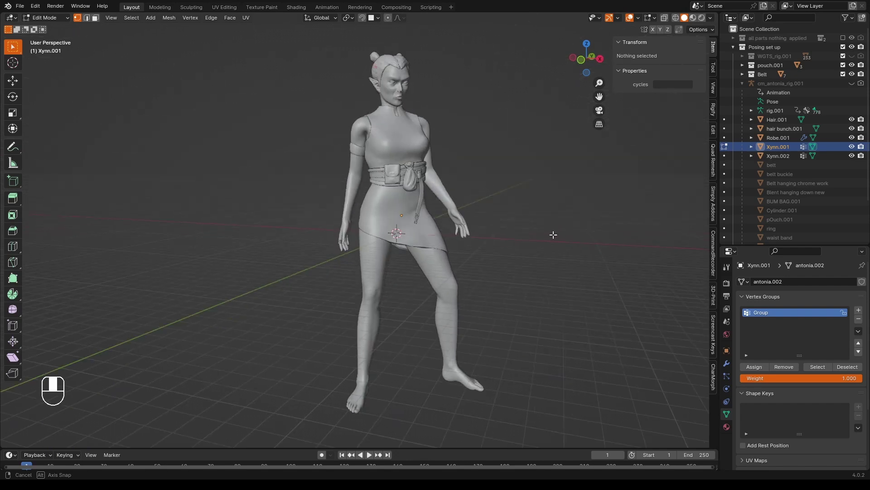
left_click(664, 18)
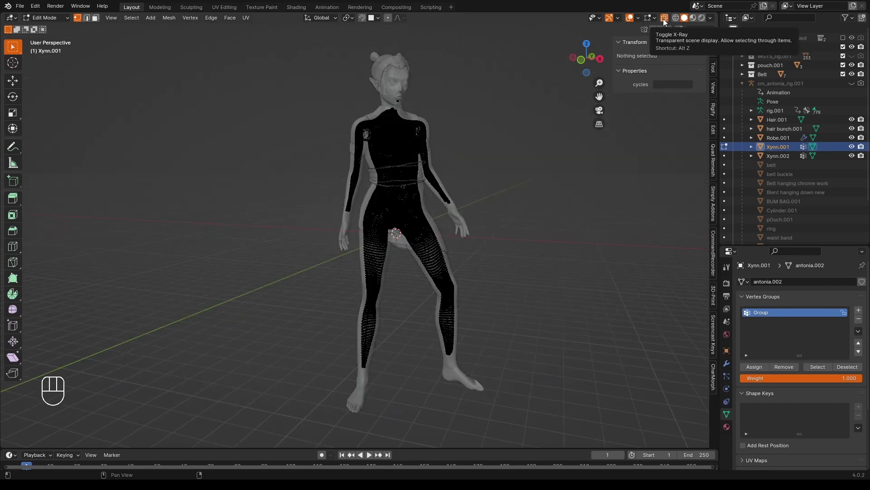
left_click(663, 18)
Return to Object Mode and join the outer body Xynn.002 into the inner body Xynn.001.
left_click(771, 156, "ctrl")
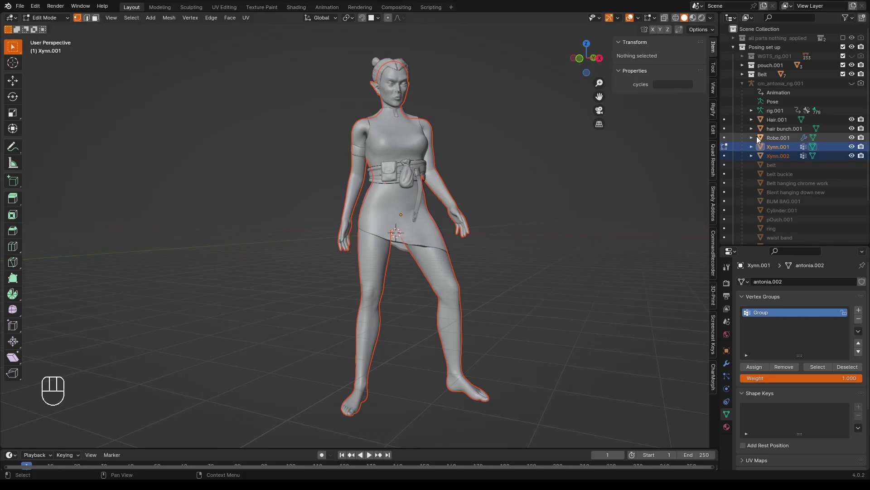
middle_click_drag(515, 233, 558, 245)
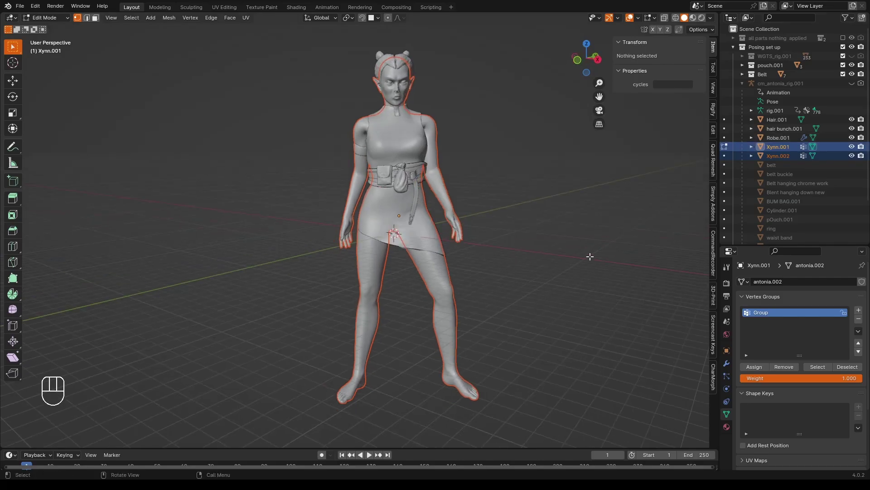
key("Tab")
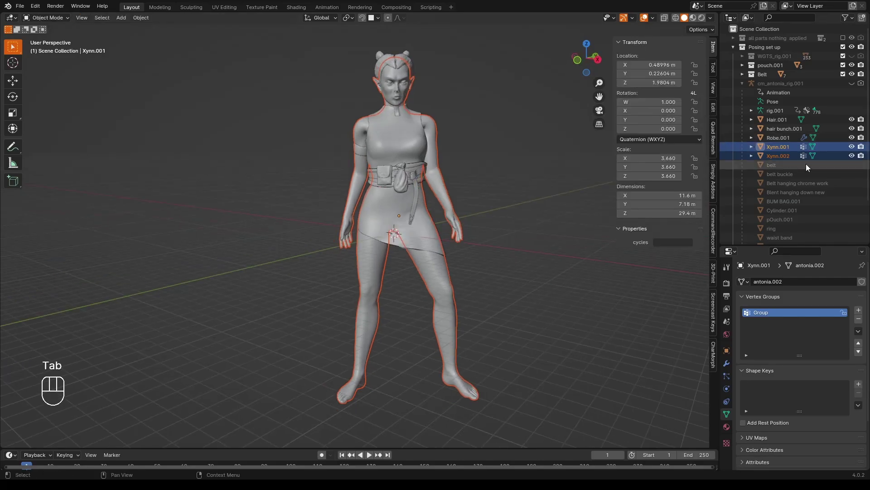
left_click(789, 147)
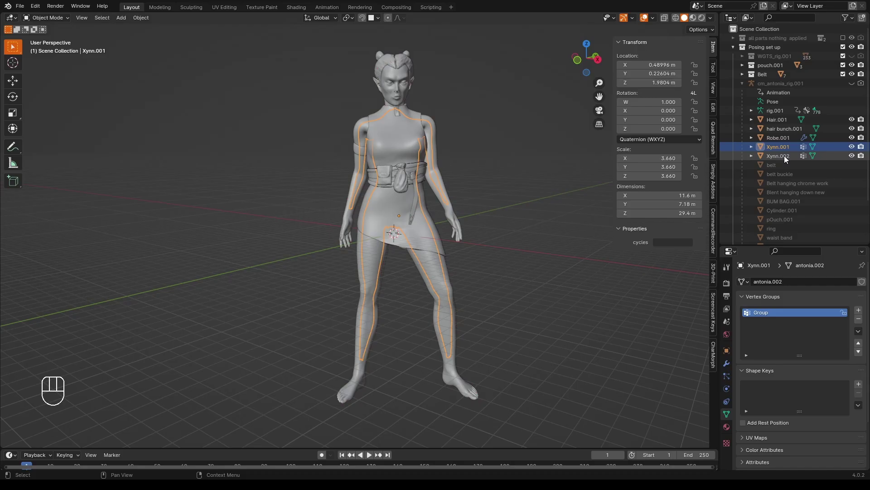
left_click(784, 156, "shift")
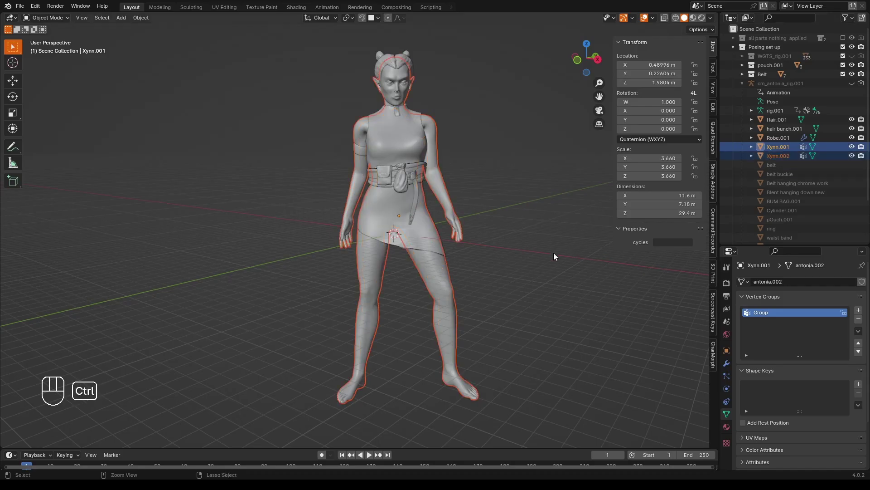
key("ctrl+j")
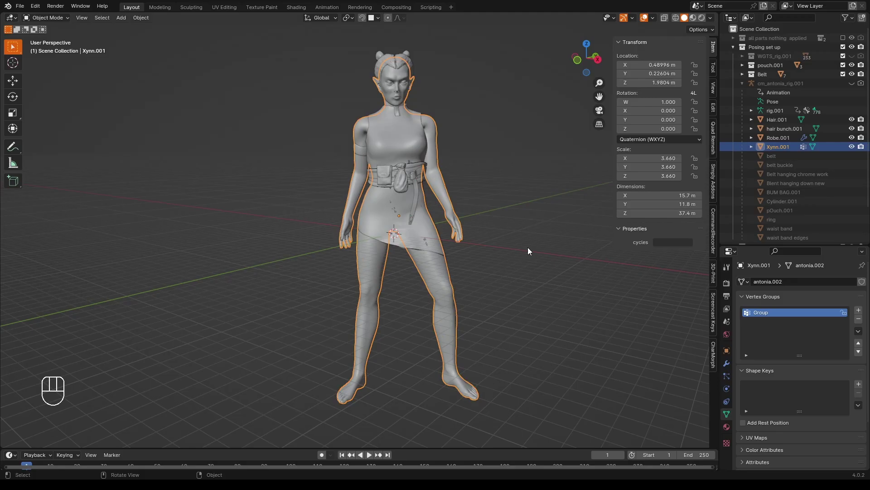
Examine the inner shell of the joined body in X-ray display, then restore the opaque view.
left_click(664, 18)
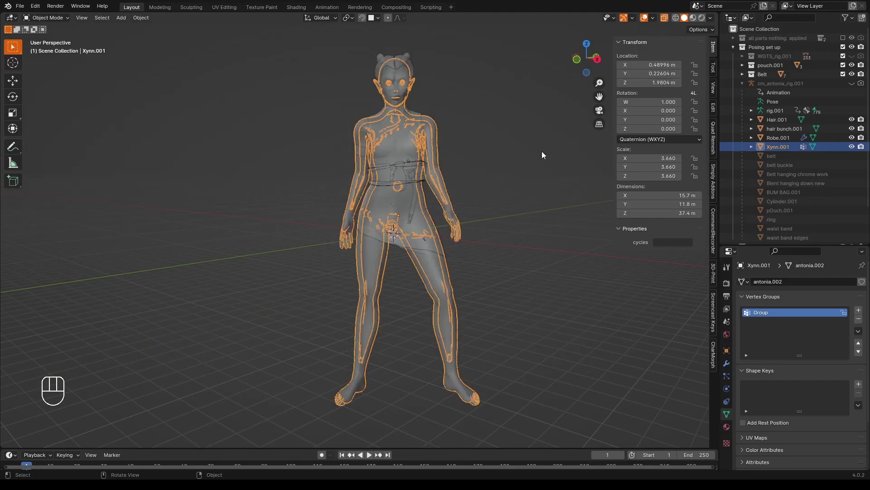
left_click(664, 18)
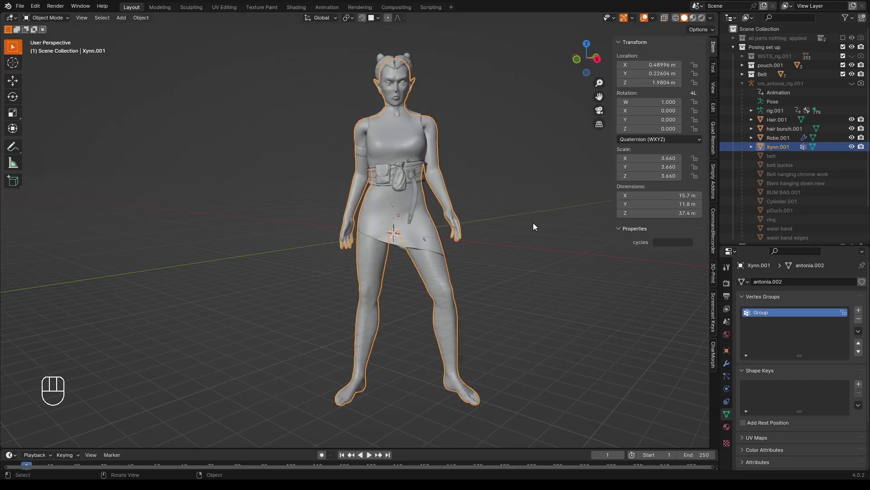
middle_click_drag(533, 222, 536, 229)
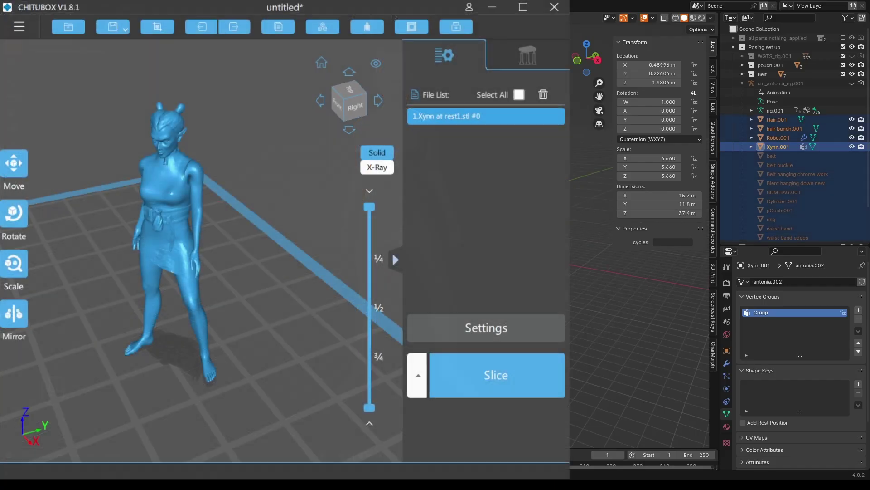
In CHITUBOX, orbit Xynn at rest1.stl and lower the layer slider from the head down to inspect the hollow interior.
mouse_move(244, 294)
left_mouse_down()
mouse_move(317, 288)
mouse_move(306, 279)
mouse_move(270, 302)
mouse_move(227, 293)
mouse_move(243, 307)
mouse_move(253, 298)
left_mouse_up()
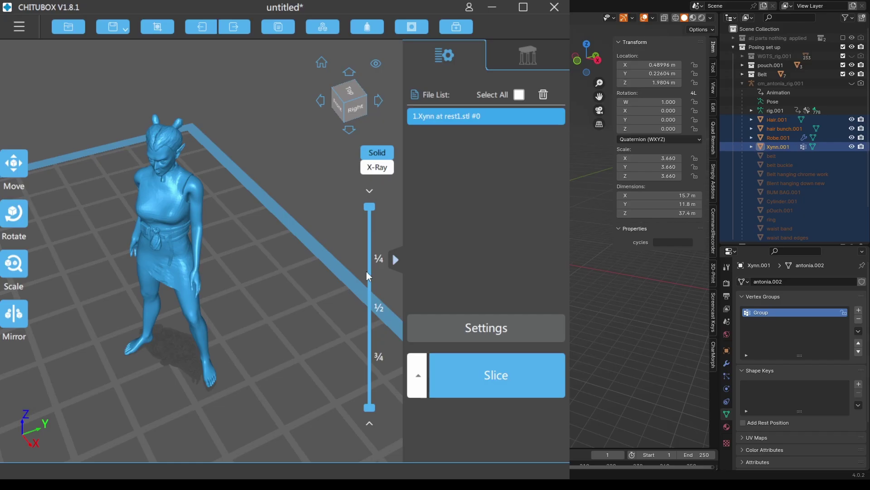
left_click_drag(369, 207, 306, 267)
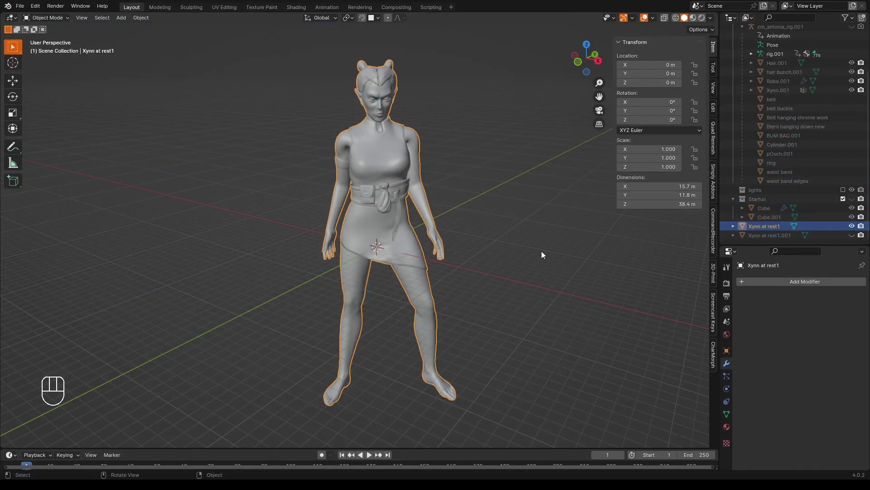
mouse_move(541, 251)
middle_mouse_down()
mouse_move(534, 249)
mouse_move(556, 249)
mouse_move(550, 254)
middle_mouse_up()
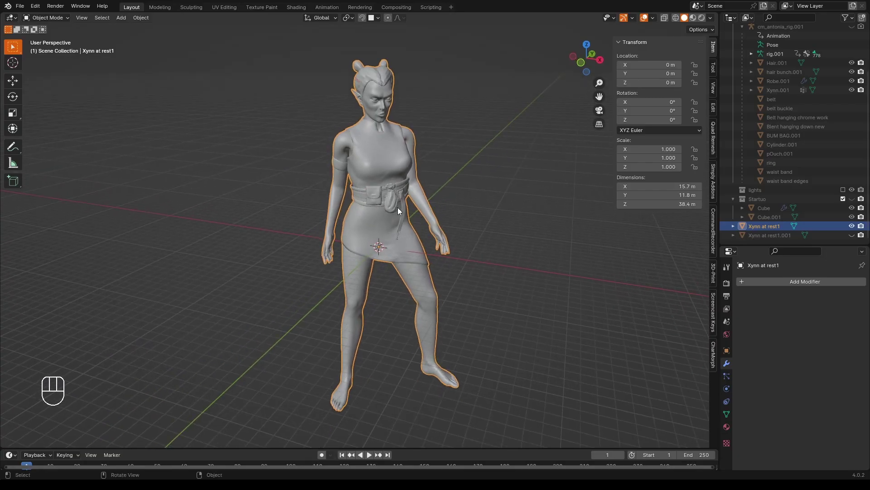
middle_click_drag(444, 190, 421, 209)
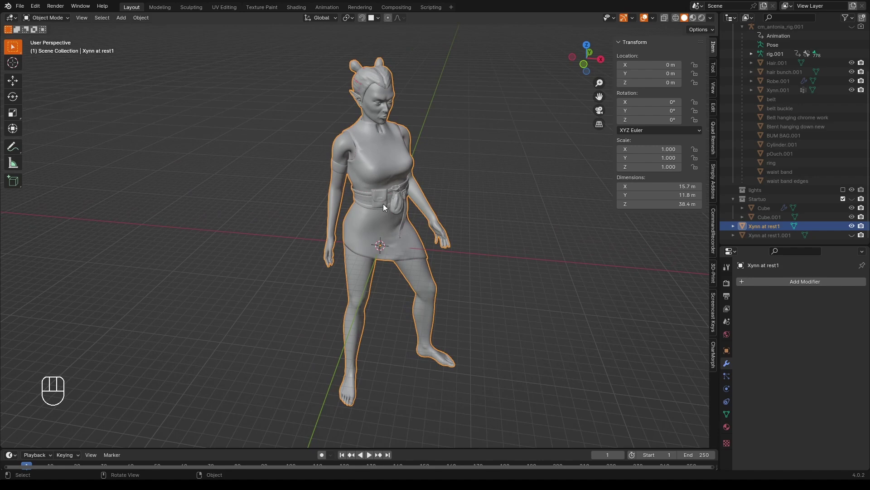
middle_click_drag(456, 177, 409, 196)
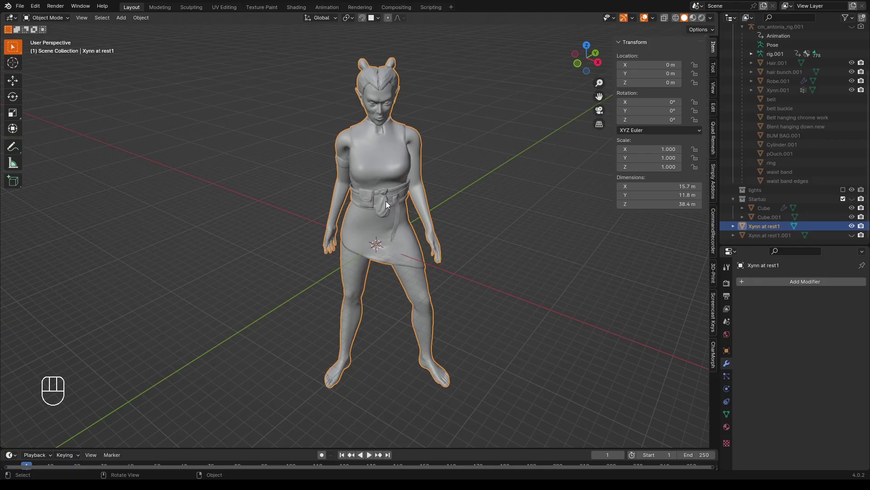
middle_click_drag(385, 200, 387, 197)
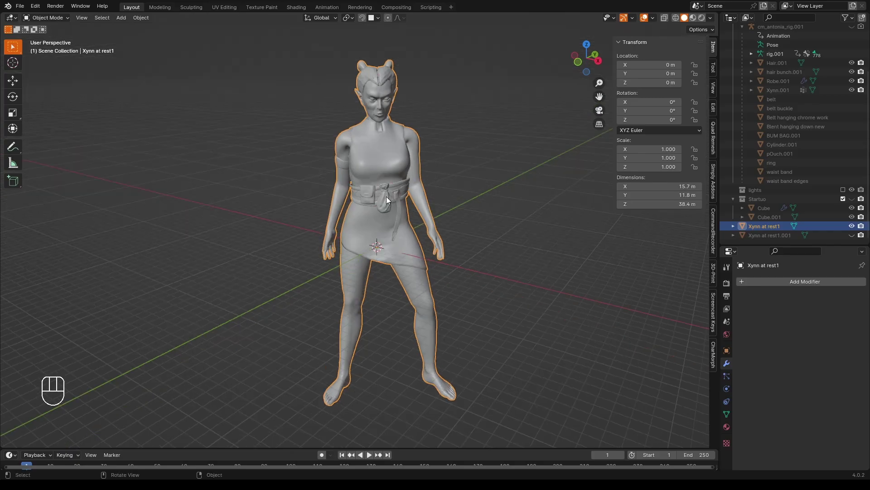